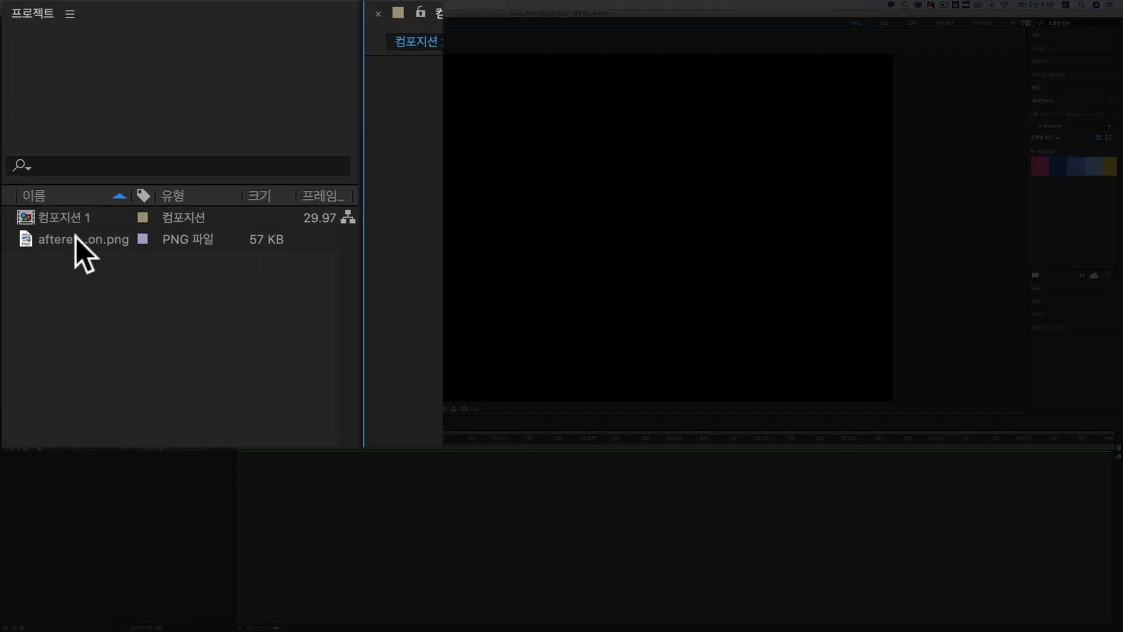
Step: Check the icon and composition details, then ready the Rectangle tool with no fill
{"action": "left_click", "coordinate": [75, 237]}
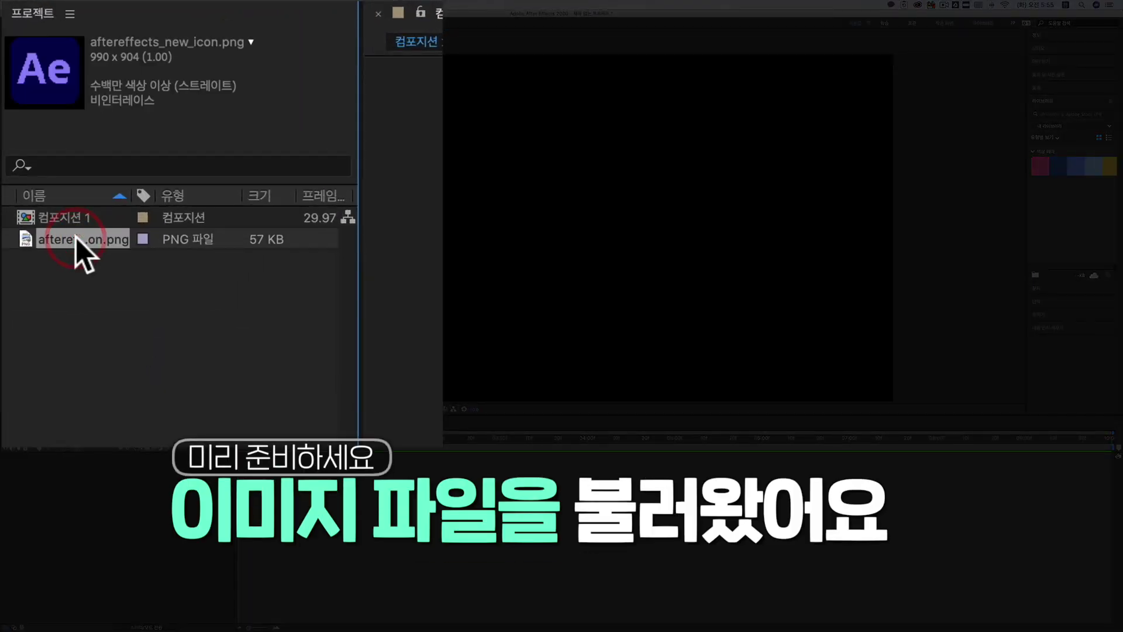
{"action": "left_click", "coordinate": [73, 224]}
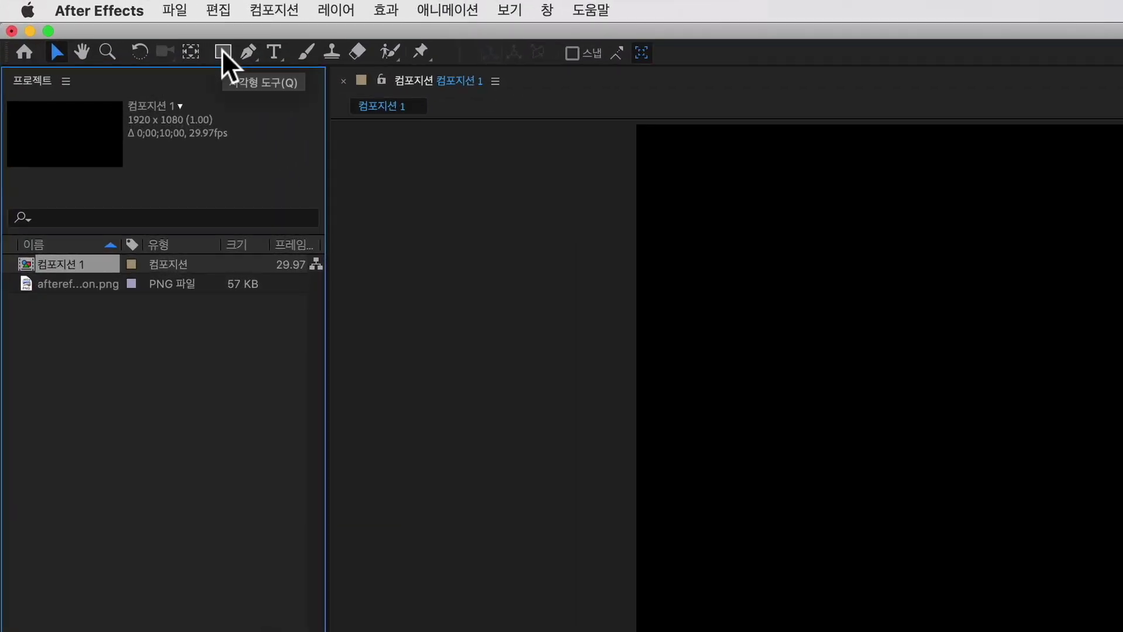
{"action": "left_click", "coordinate": [223, 52]}
{"action": "left_click", "coordinate": [222, 51]}
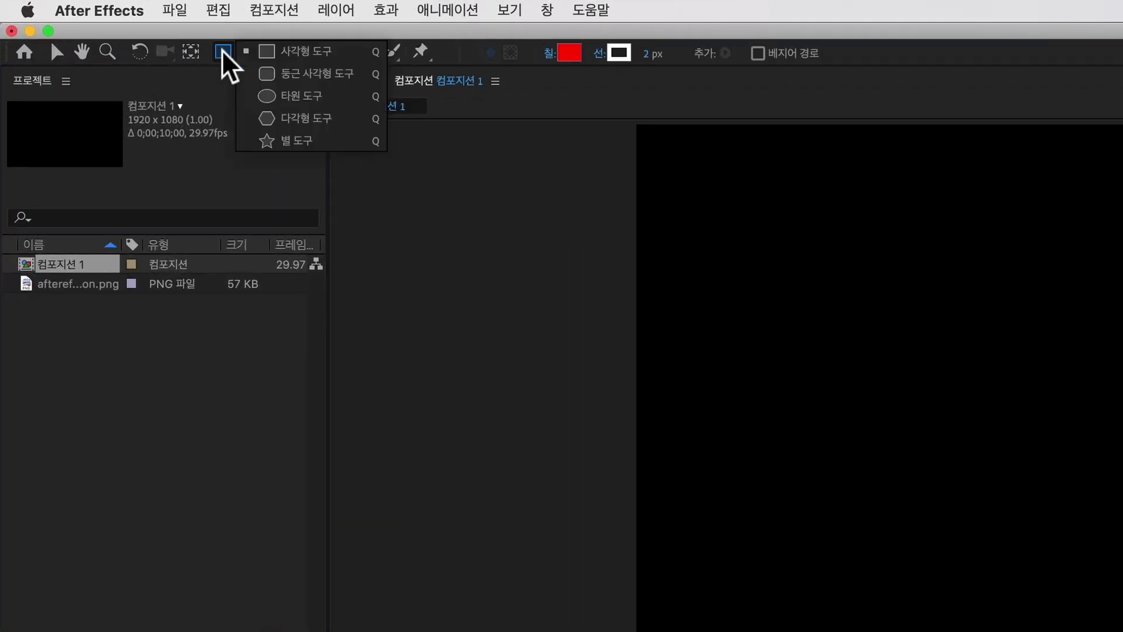
{"action": "left_click", "coordinate": [272, 65]}
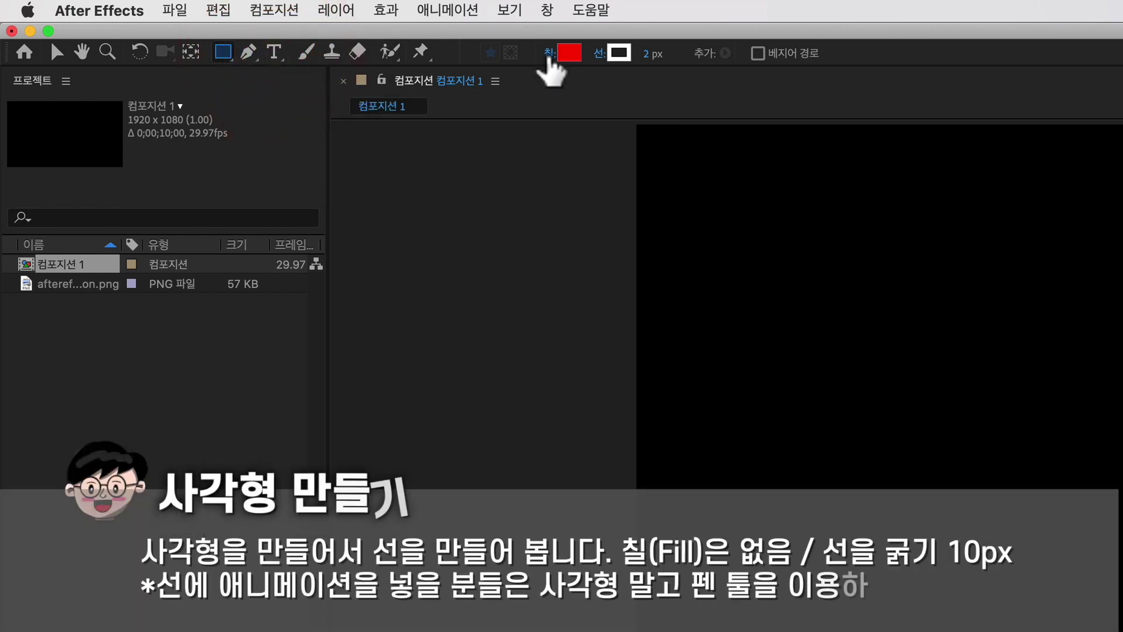
{"action": "left_click", "coordinate": [548, 56]}
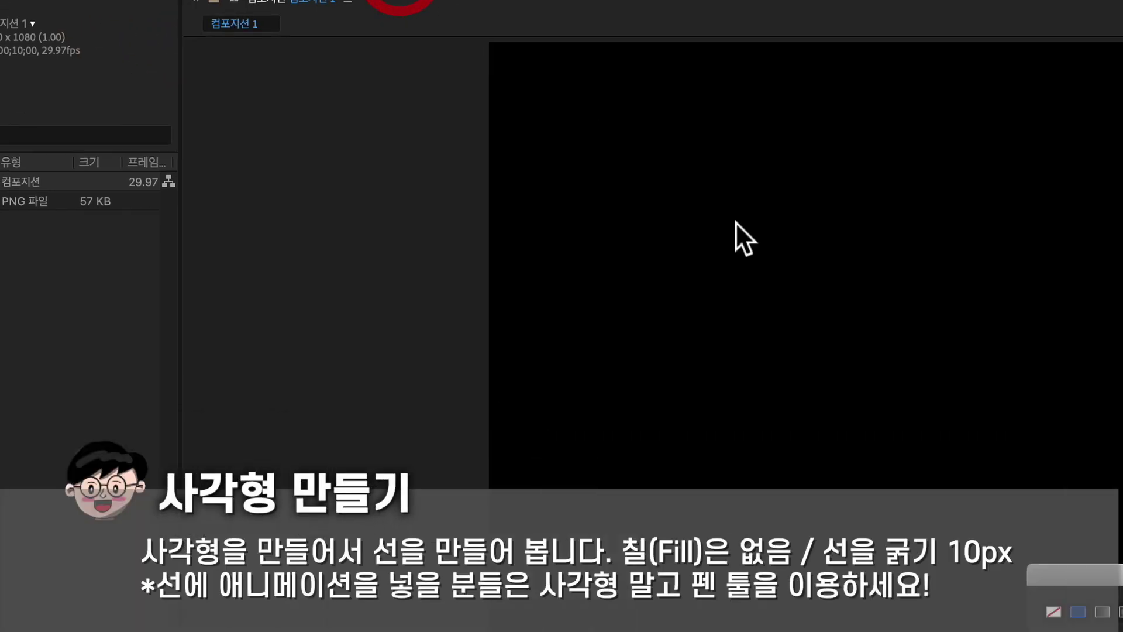
{"action": "left_click", "coordinate": [464, 280]}
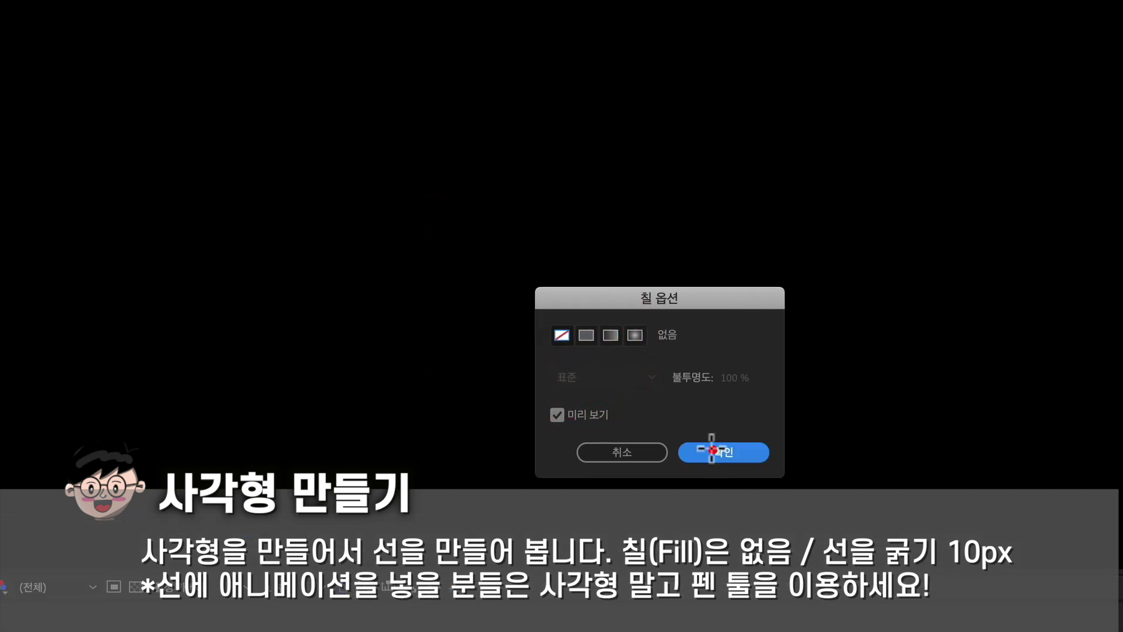
{"action": "left_click", "coordinate": [623, 398]}
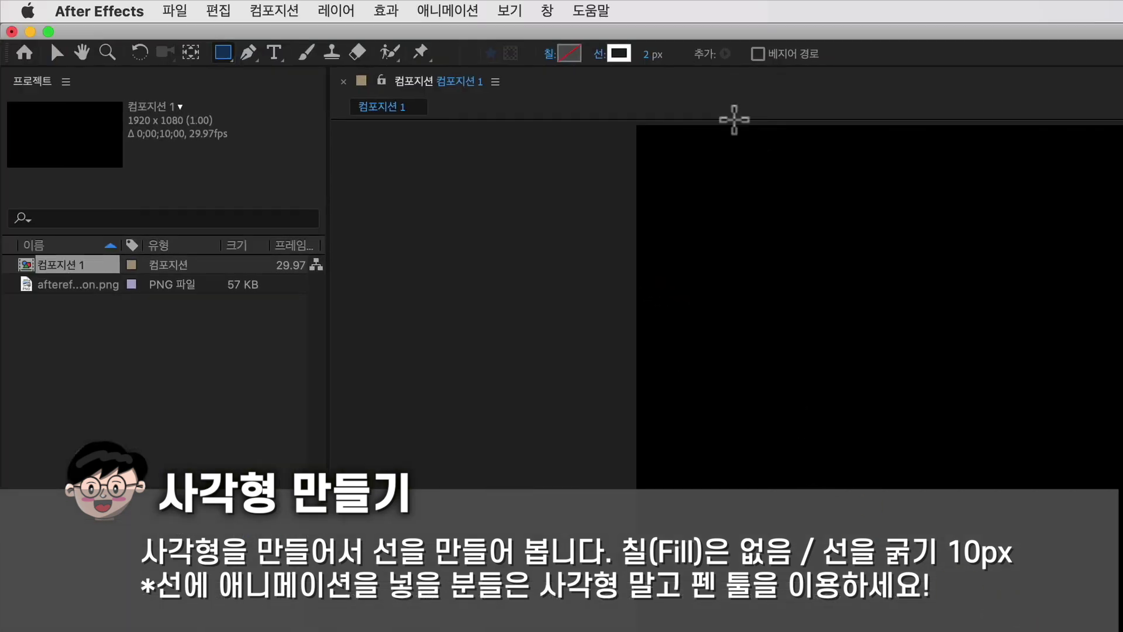
Step: Draw a thin white horizontal line with a 10 px stroke across the composition centre
{"action": "left_click", "coordinate": [647, 56]}
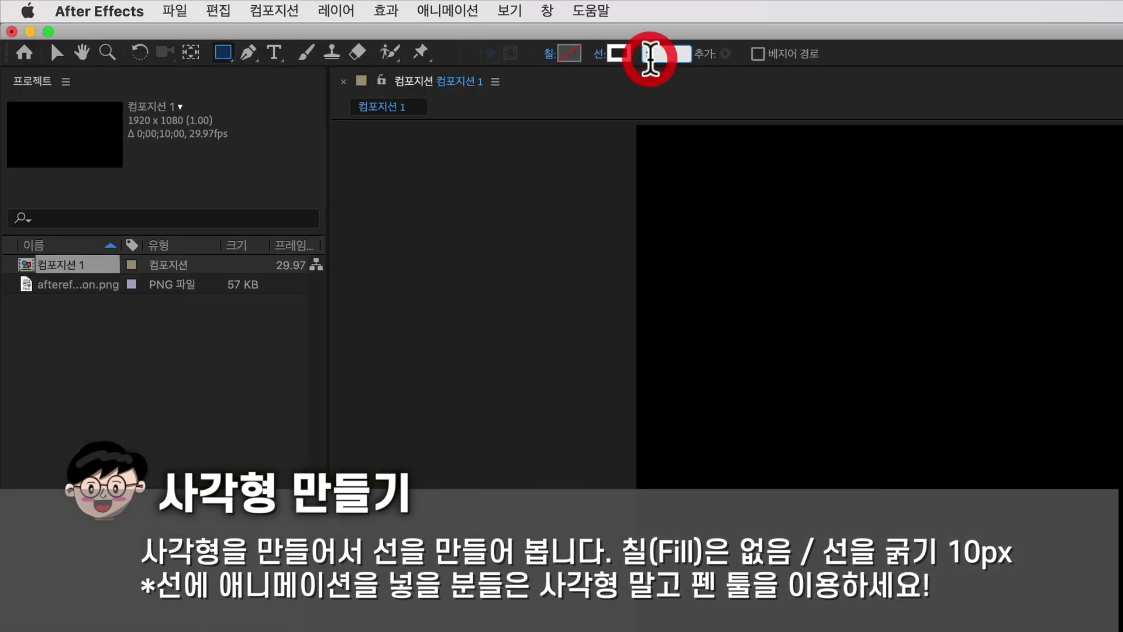
{"action": "type", "text": "10"}
{"action": "key", "text": "Return"}
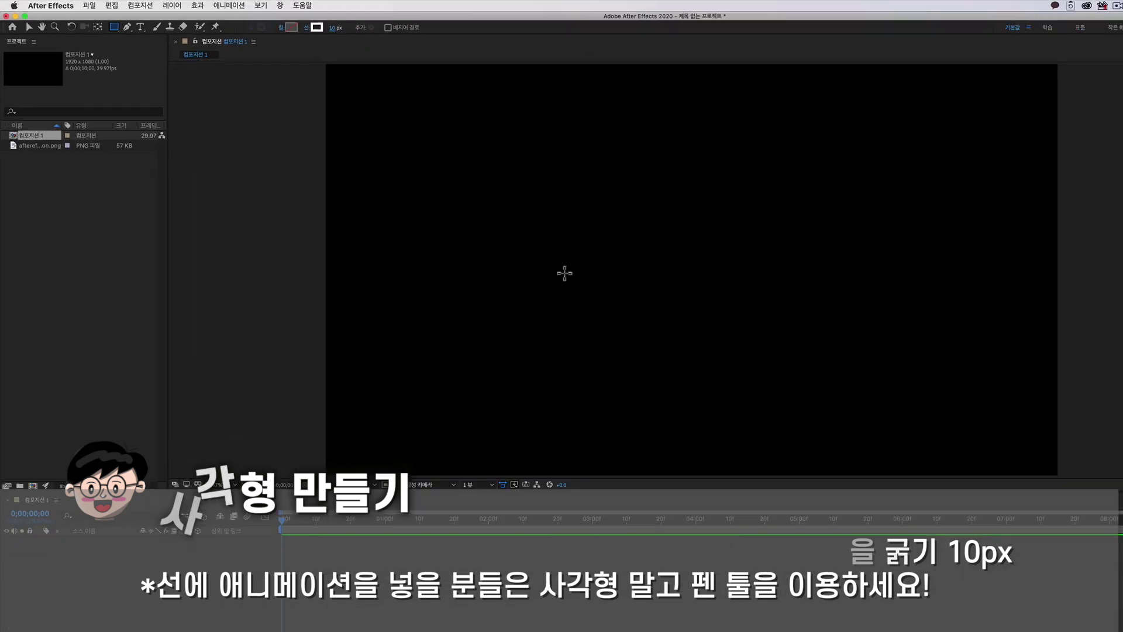
{"action": "left_click_drag", "start_coordinate": [565, 273], "coordinate": [863, 271]}
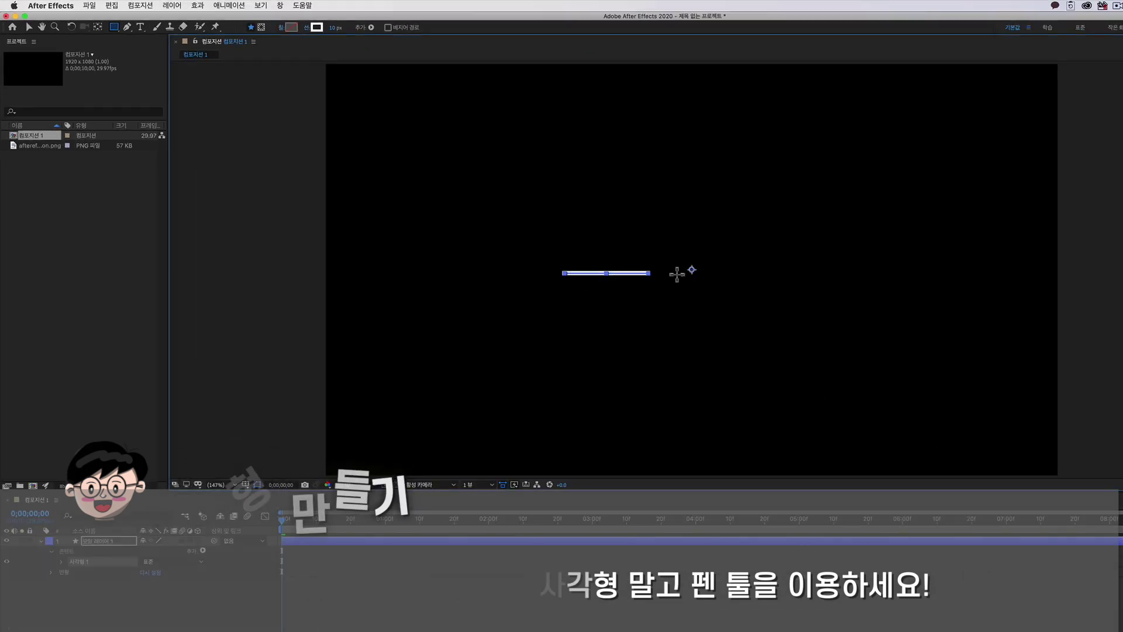
{"action": "left_click_drag", "start_coordinate": [866, 270], "coordinate": [866, 270]}
{"action": "key", "text": "v"}
{"action": "left_click", "coordinate": [658, 306]}
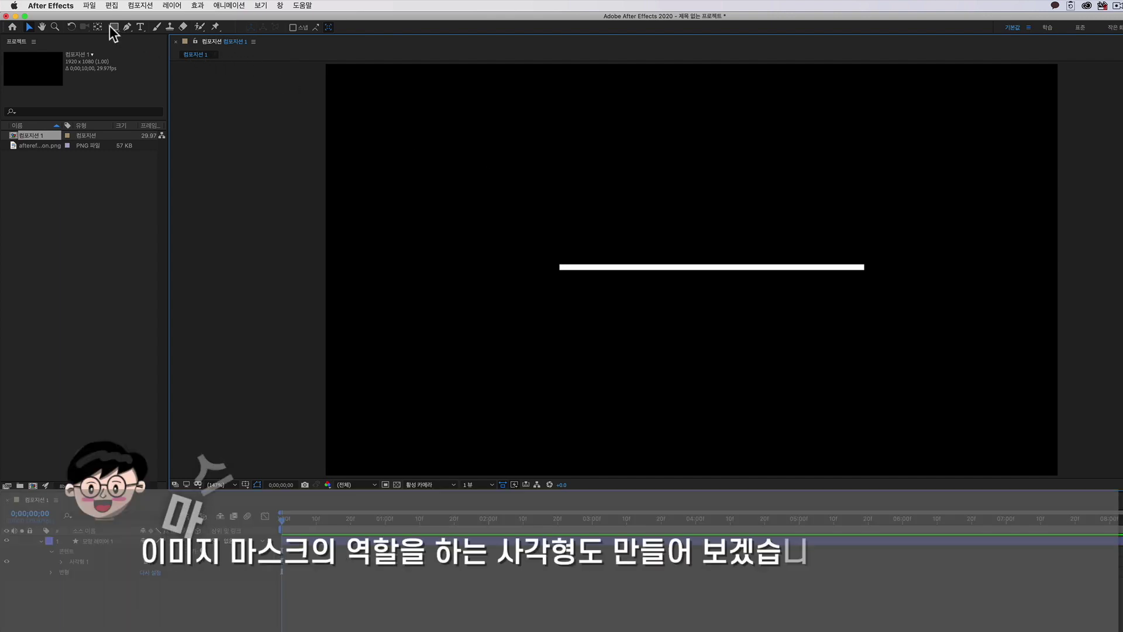
Step: Reselect the Rectangle tool and set its fill to a solid mid grey
{"action": "left_click", "coordinate": [110, 26]}
{"action": "left_click", "coordinate": [145, 26]}
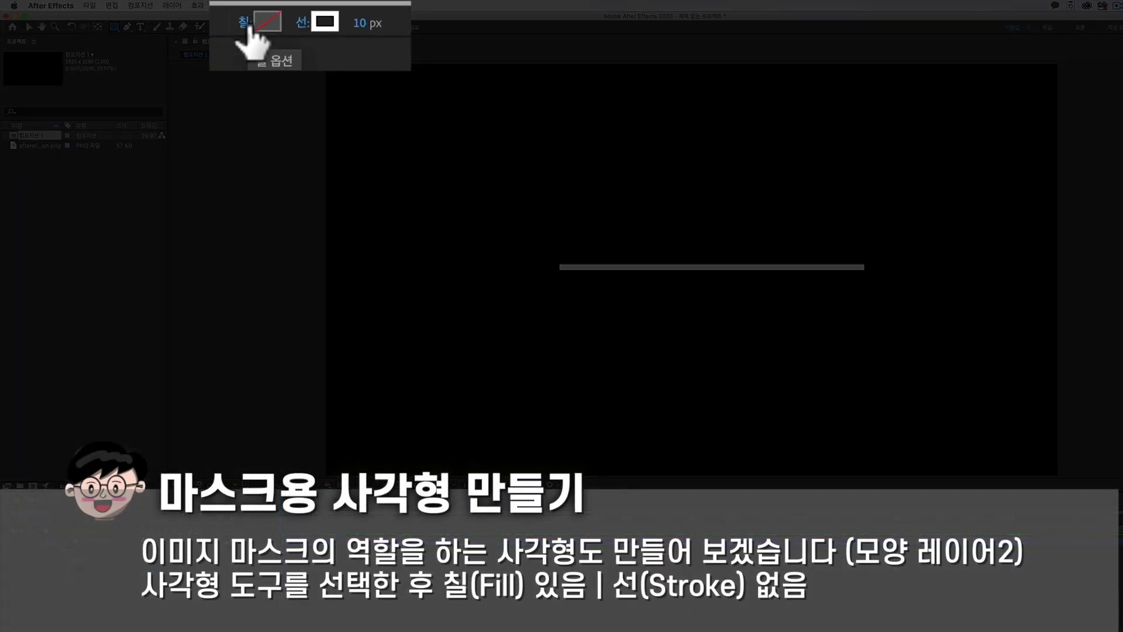
{"action": "left_click", "coordinate": [246, 26]}
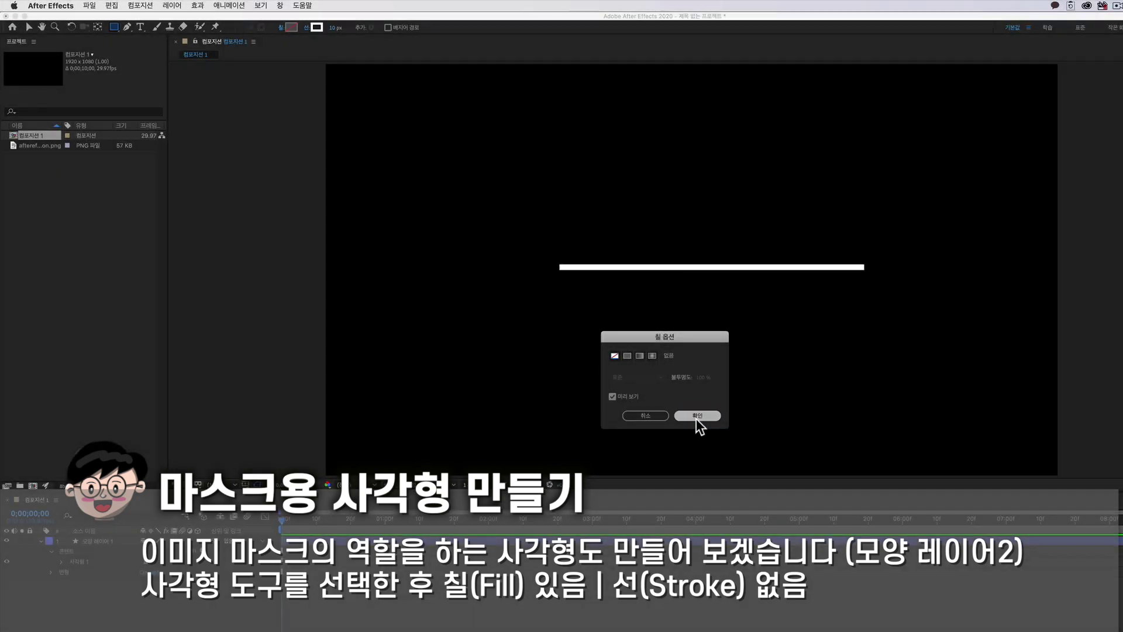
{"action": "left_click", "coordinate": [697, 416]}
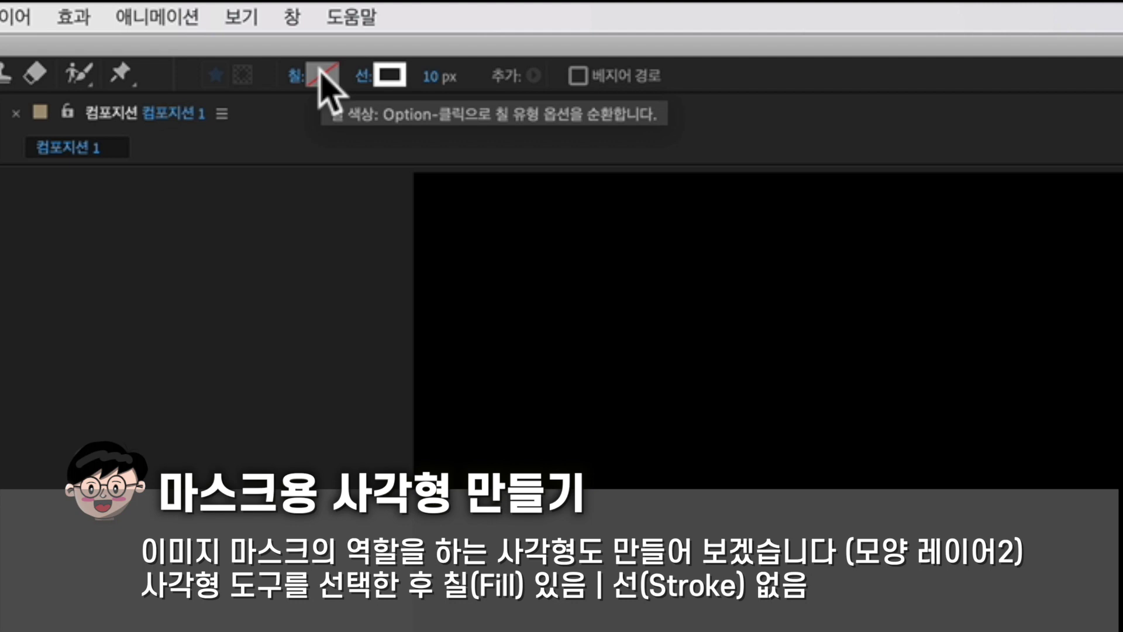
{"action": "left_click", "coordinate": [322, 75]}
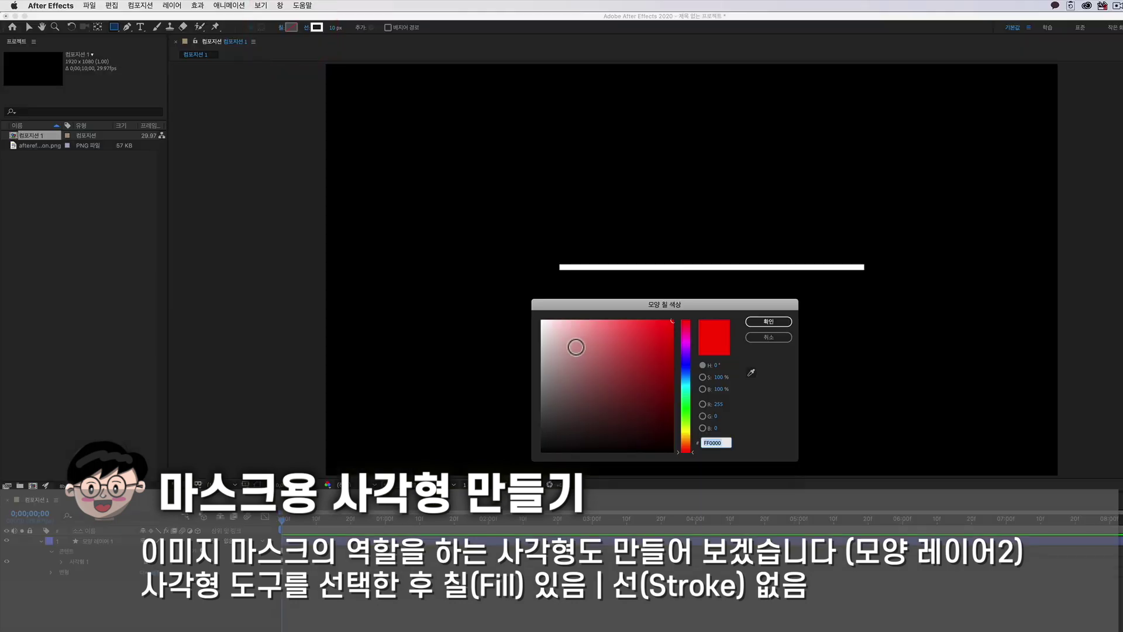
{"action": "left_click_drag", "start_coordinate": [575, 347], "coordinate": [537, 395]}
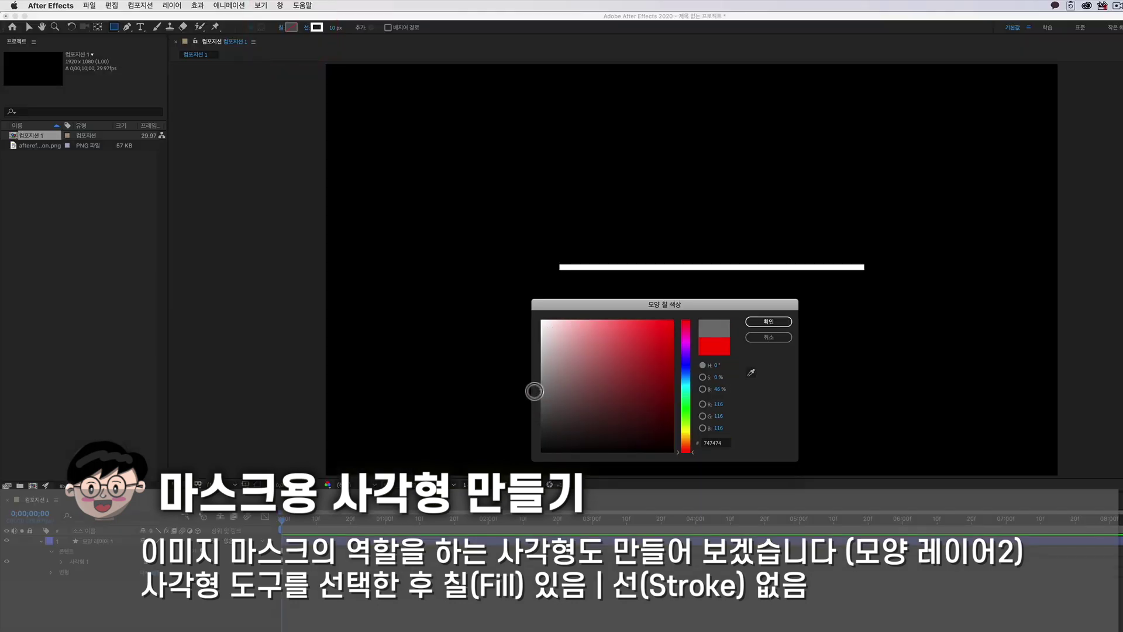
{"action": "left_click", "coordinate": [768, 322]}
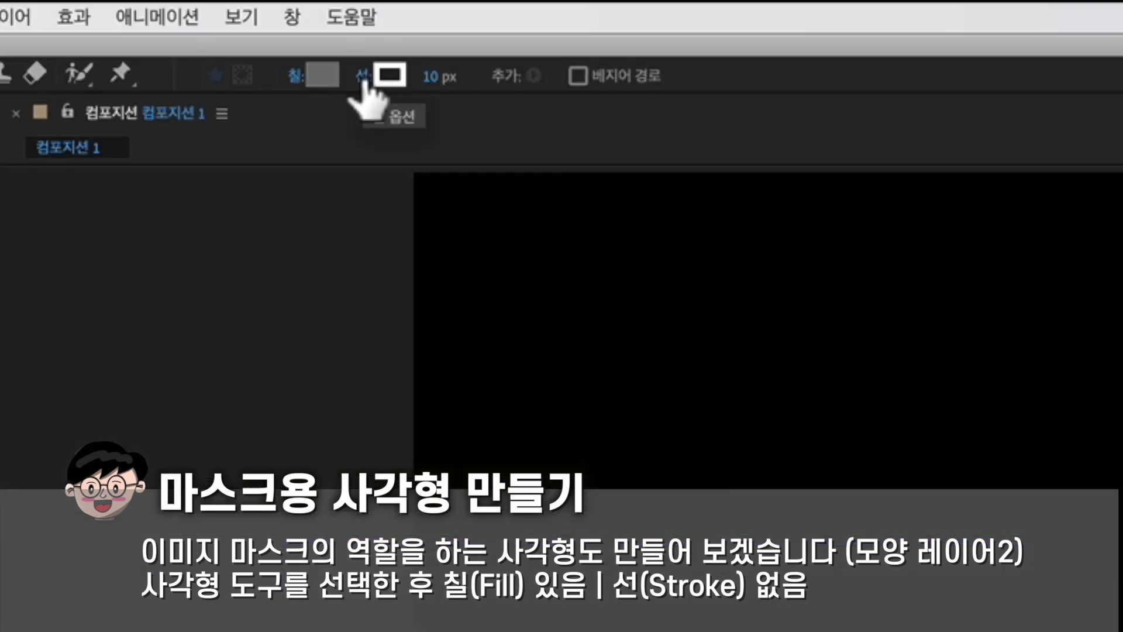
Step: Set the stroke for new shapes to None
{"action": "left_click", "coordinate": [366, 79]}
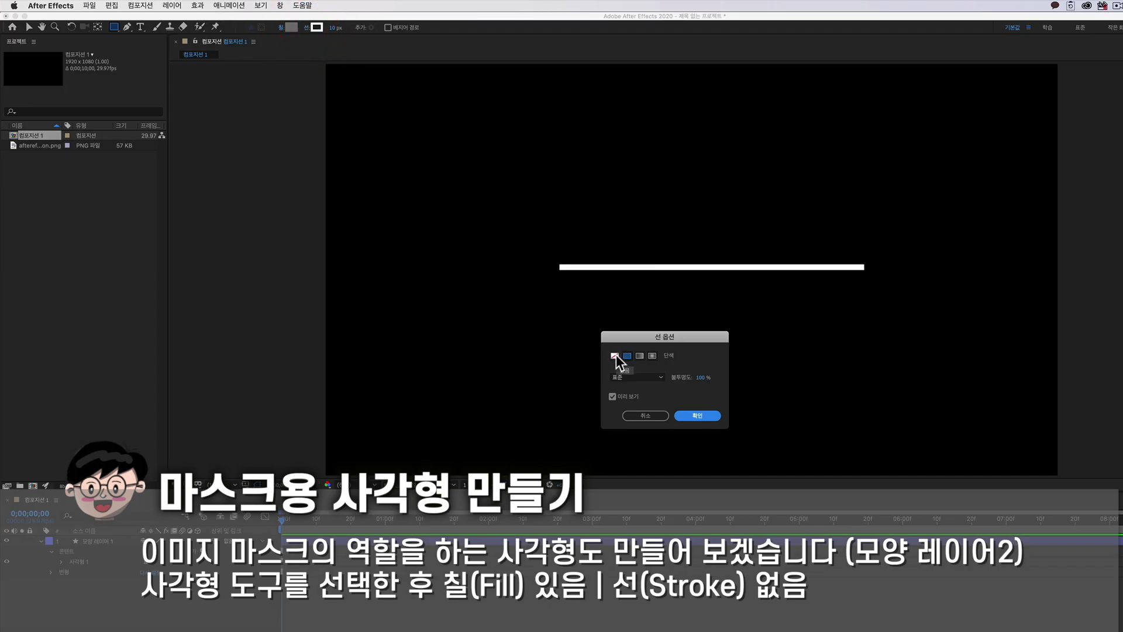
{"action": "left_click", "coordinate": [616, 355]}
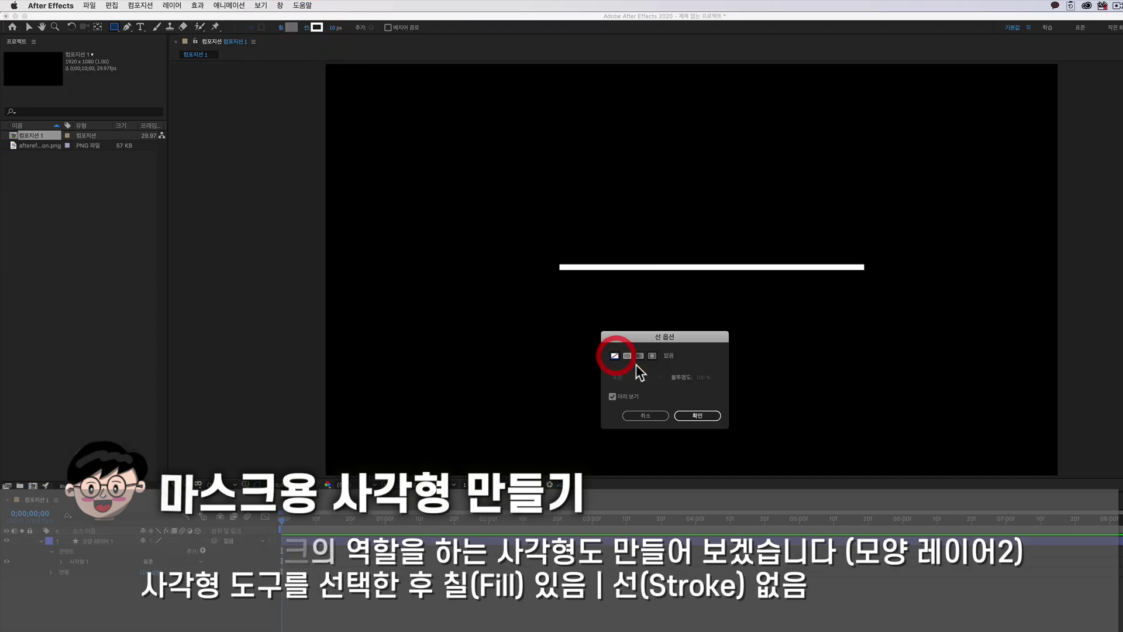
{"action": "left_click", "coordinate": [693, 413]}
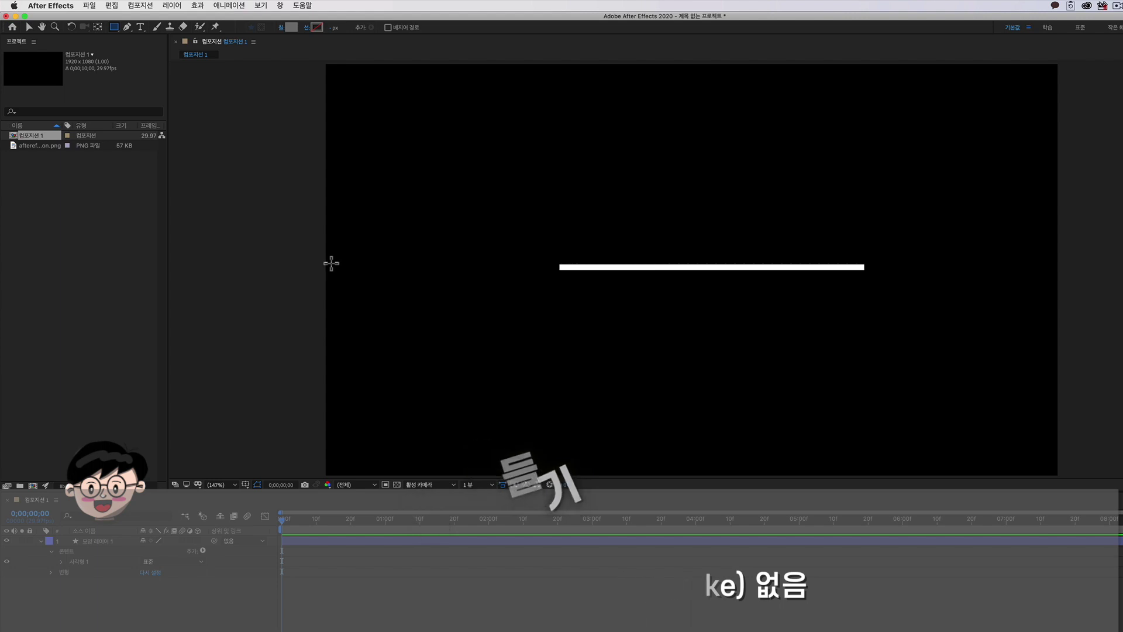
Step: Draw a grey rectangle over the lower half and align its top edge with the white line
{"action": "mouse_move", "coordinate": [324, 263]}
{"action": "left_mouse_down"}
{"action": "mouse_move", "coordinate": [760, 367]}
{"action": "mouse_move", "coordinate": [1063, 476]}
{"action": "left_mouse_up"}
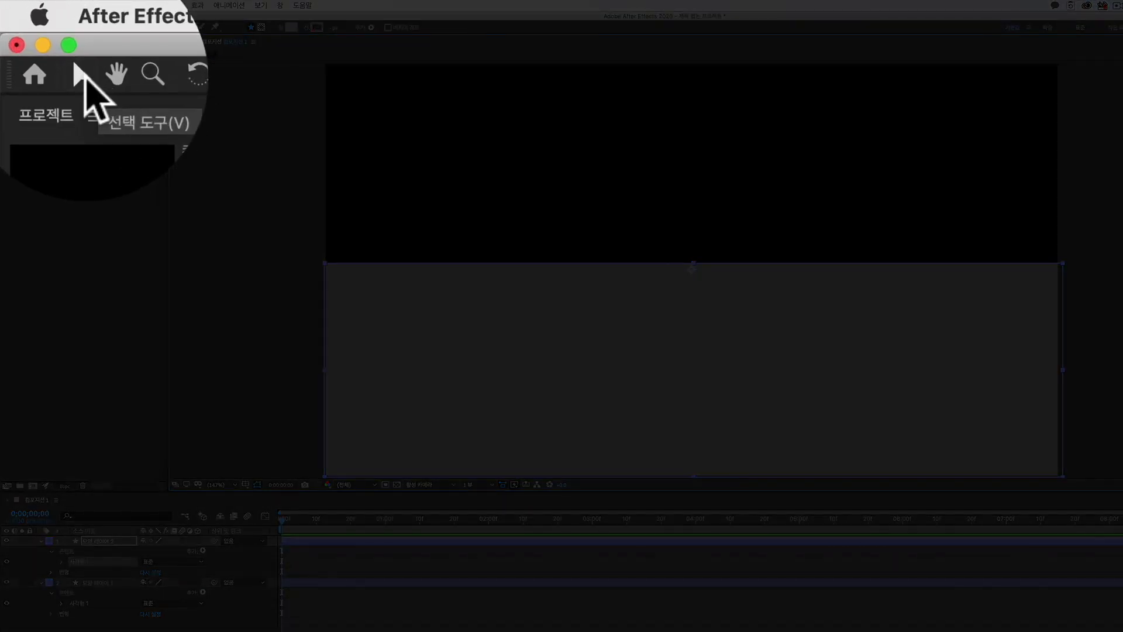
{"action": "left_click", "coordinate": [29, 27]}
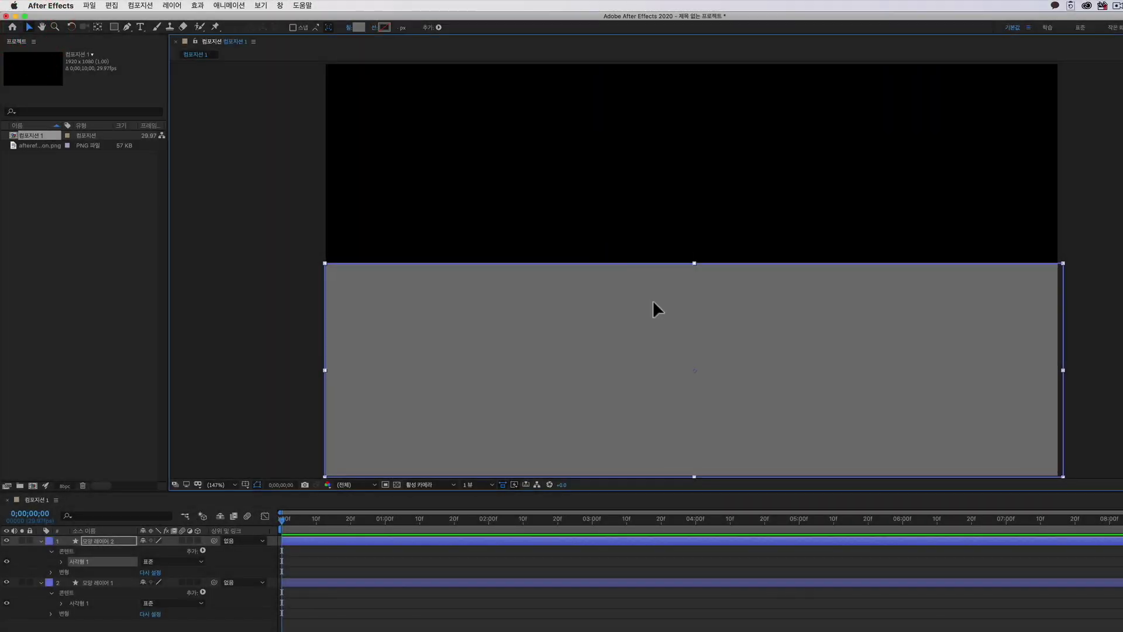
{"action": "mouse_move", "coordinate": [653, 300]}
{"action": "left_mouse_down"}
{"action": "mouse_move", "coordinate": [657, 321]}
{"action": "mouse_move", "coordinate": [652, 308]}
{"action": "left_mouse_up"}
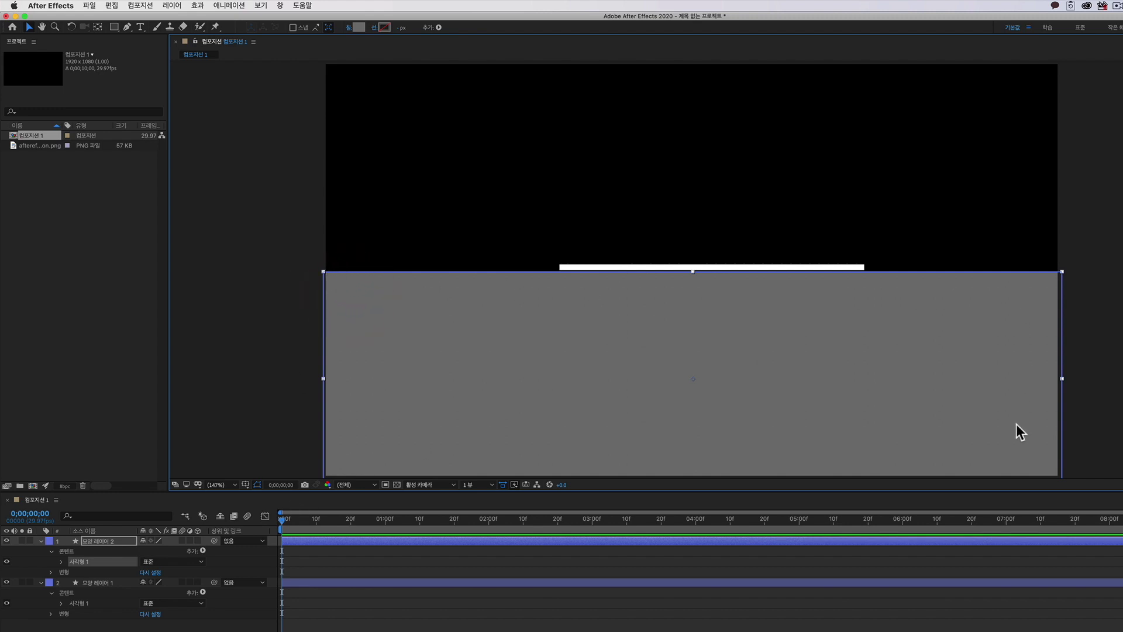
{"action": "left_click_drag", "start_coordinate": [698, 386], "coordinate": [697, 380]}
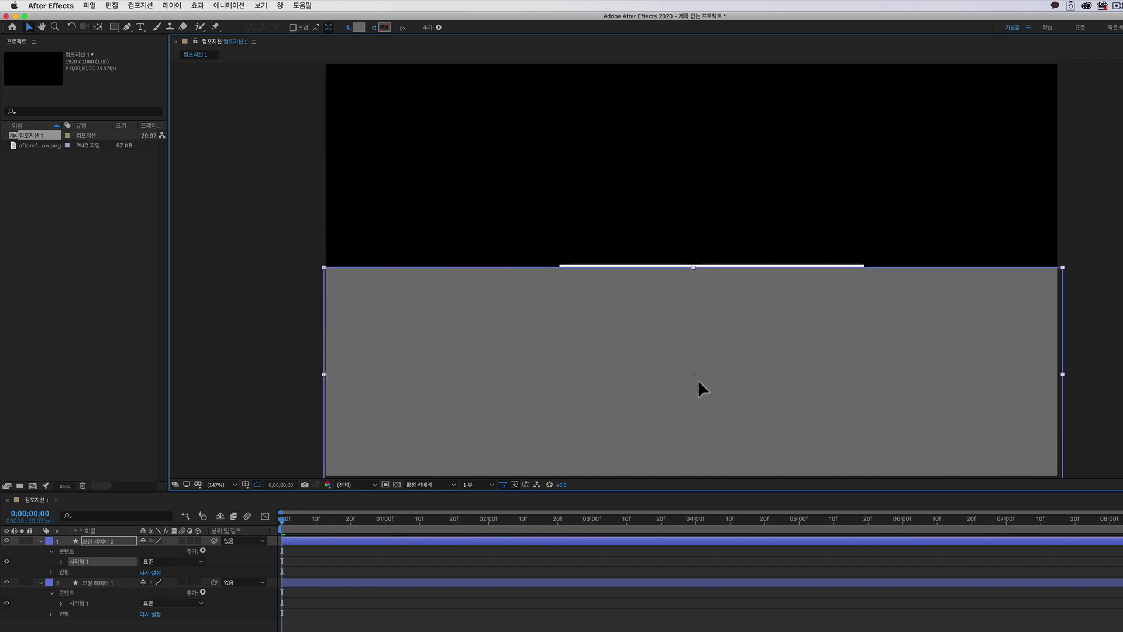
{"action": "key", "text": "Up"}
{"action": "key", "text": "Up"}
{"action": "key", "text": "Up"}
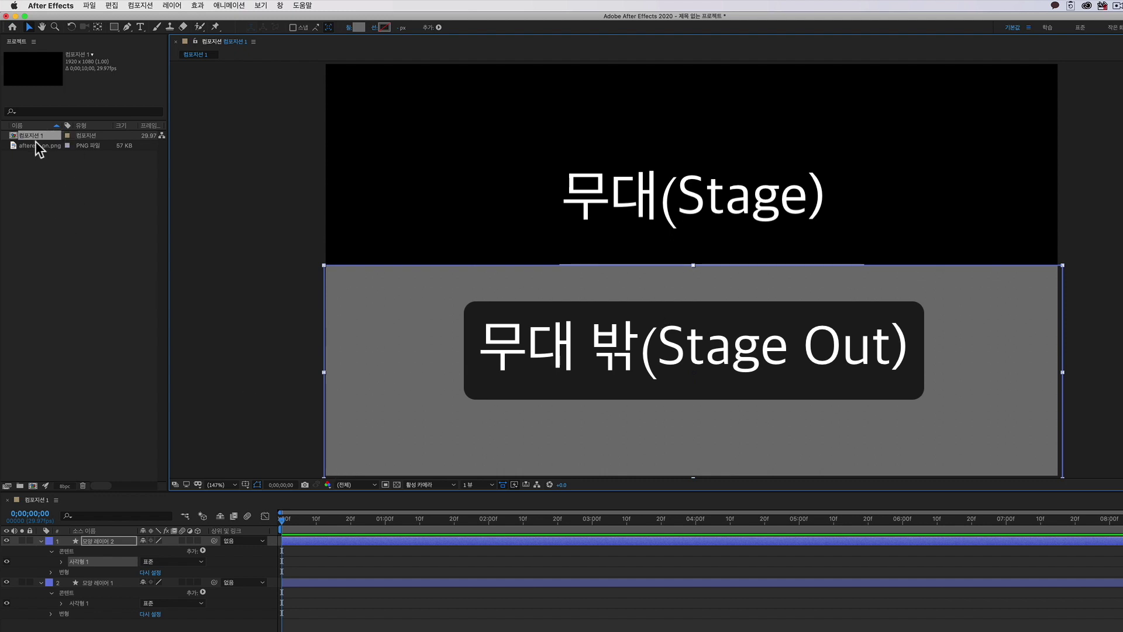
Step: Drop the AE icon PNG into the timeline between Shape Layer 2 and Shape Layer 1
{"action": "left_click_drag", "start_coordinate": [38, 144], "coordinate": [98, 342]}
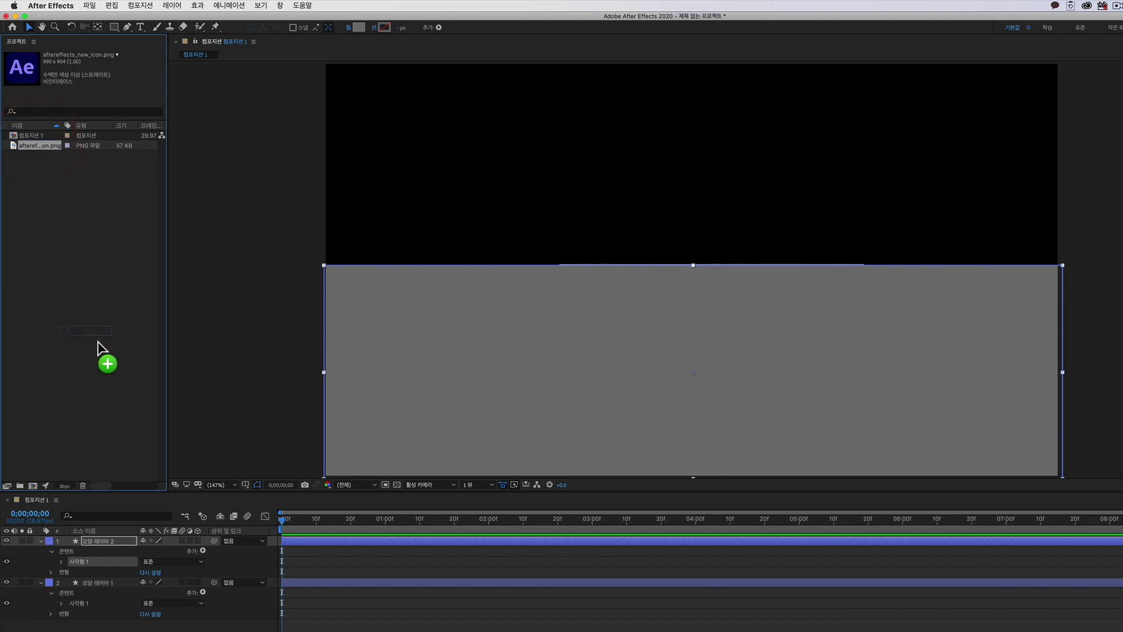
{"action": "left_click_drag", "start_coordinate": [97, 341], "coordinate": [108, 573]}
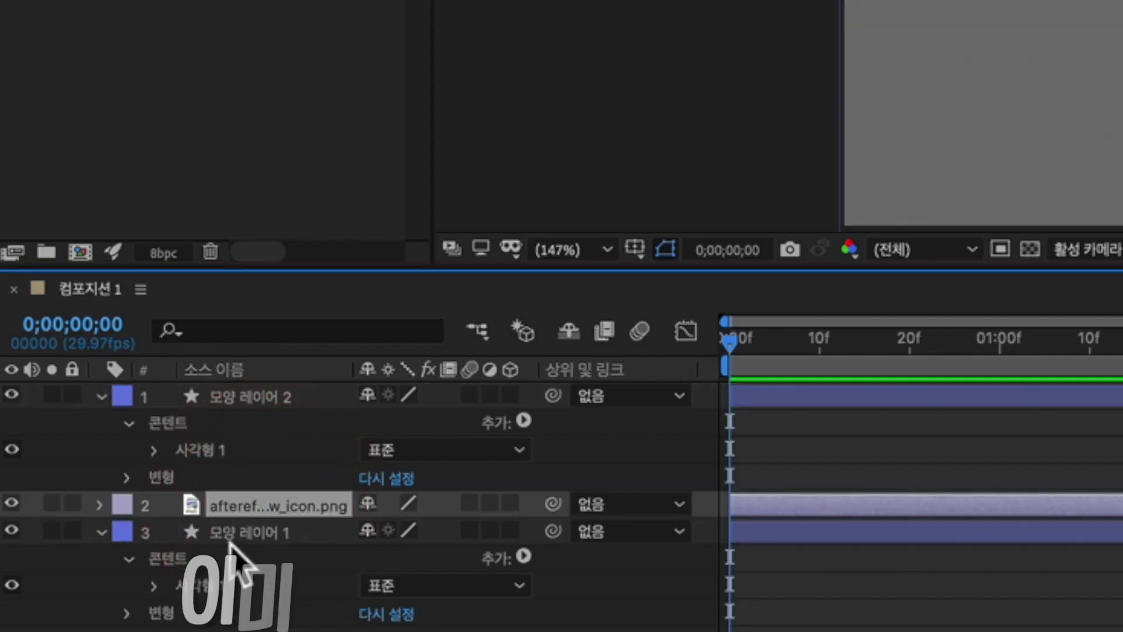
{"action": "key", "text": "ctrl+Up"}
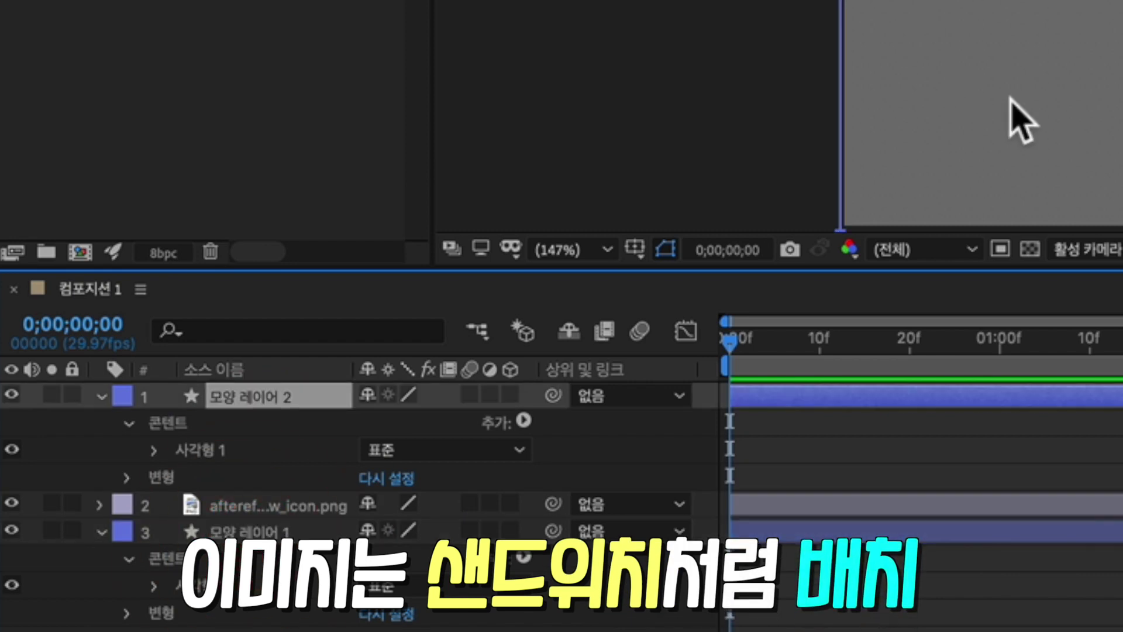
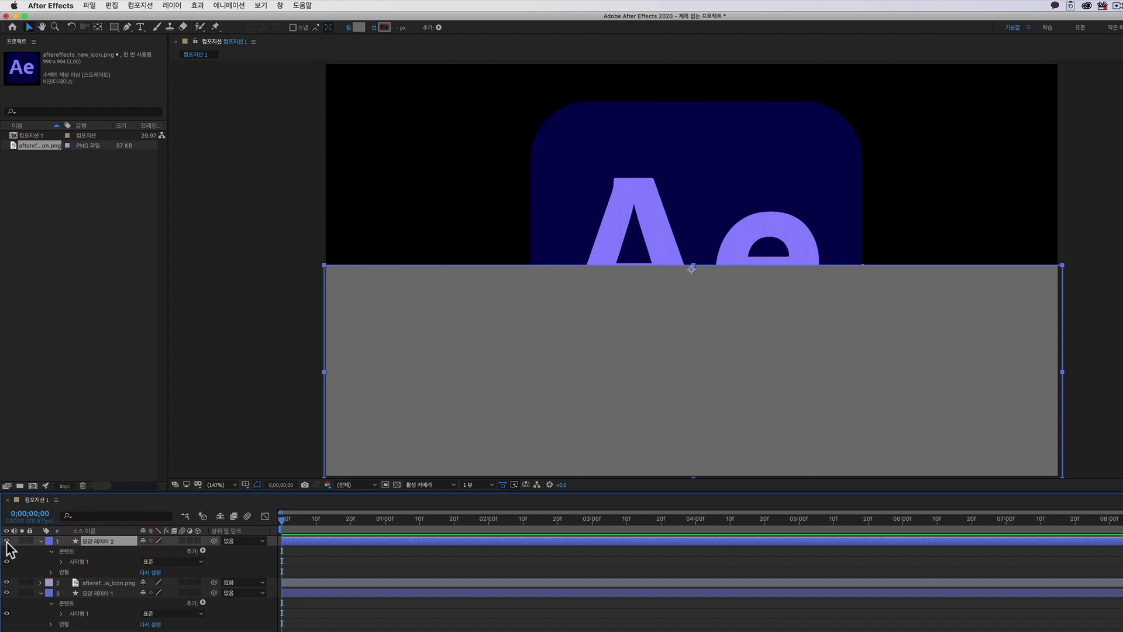
Step: Toggle the grey rectangle layer's visibility off and on to compare, leaving it visible
{"action": "left_click", "coordinate": [6, 541]}
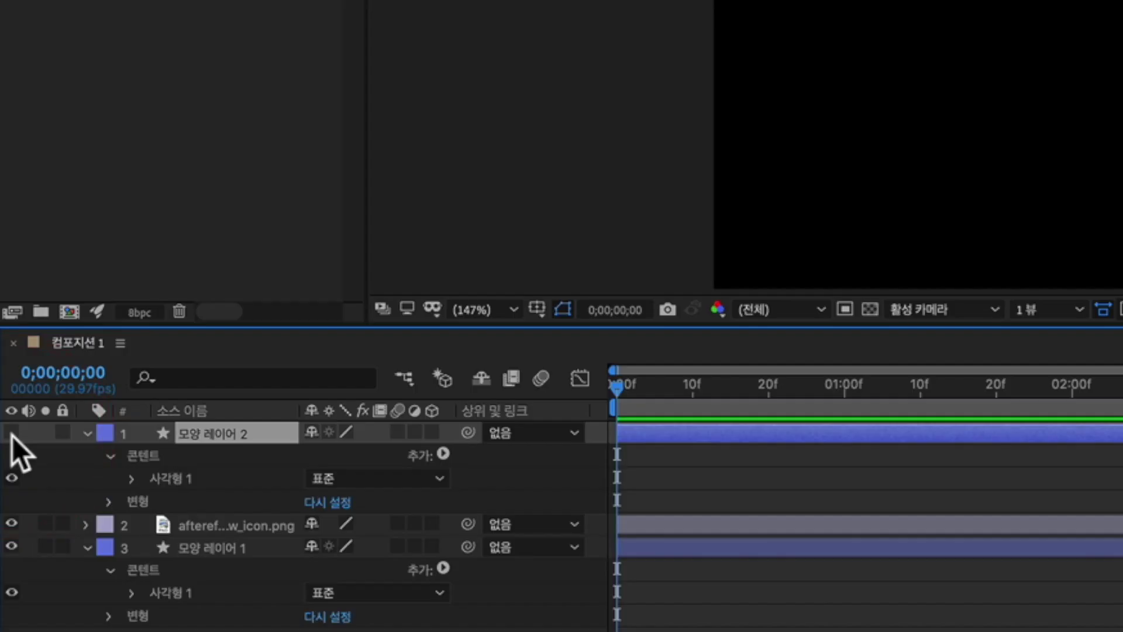
{"action": "left_click", "coordinate": [6, 541]}
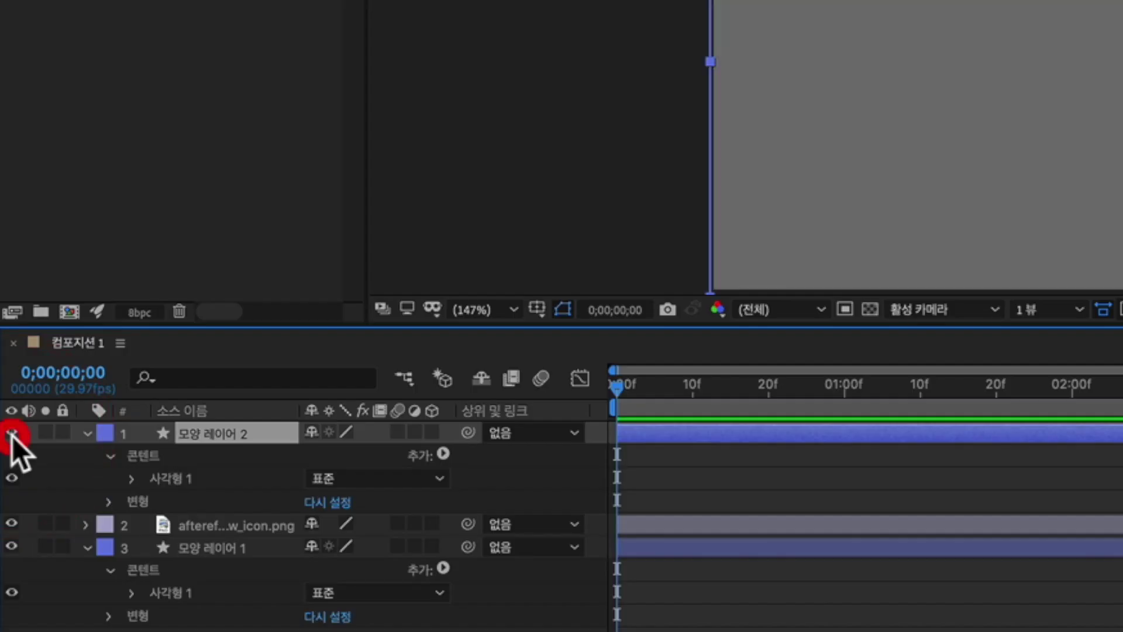
{"action": "left_click", "coordinate": [6, 542]}
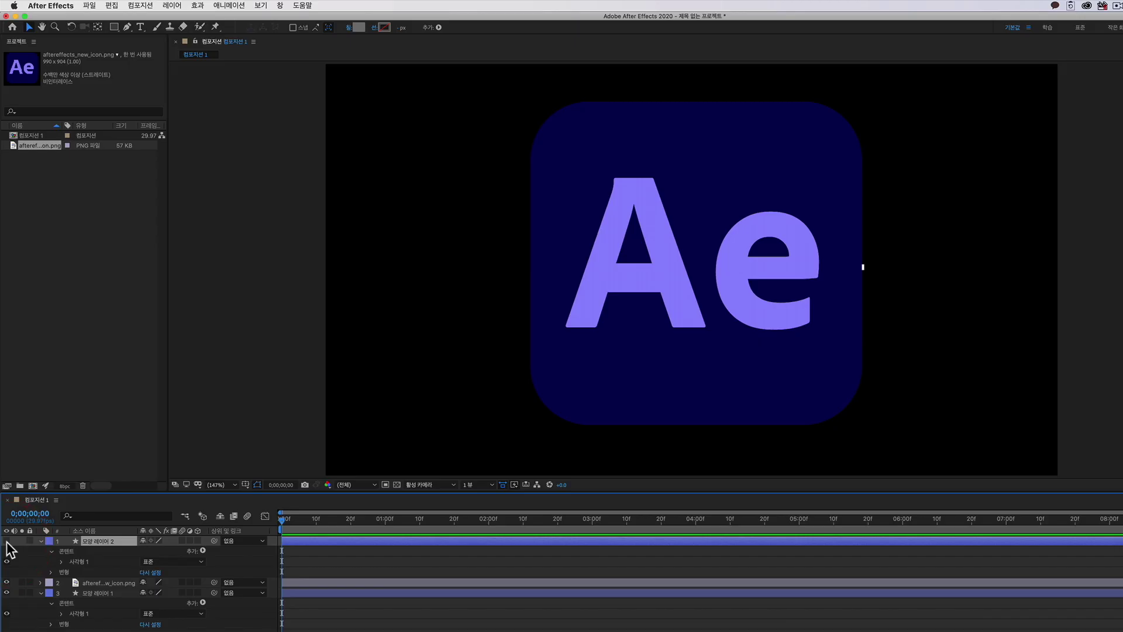
{"action": "left_click", "coordinate": [6, 542]}
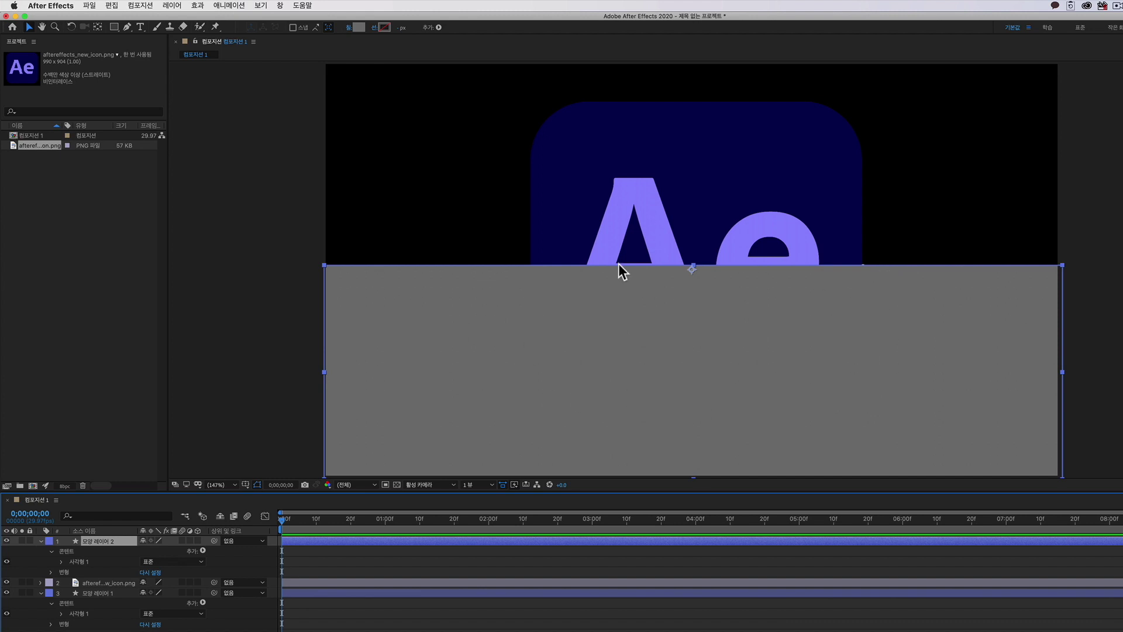
Step: Scrub the Ae icon layer's Position to move it vertically
{"action": "left_click", "coordinate": [125, 583]}
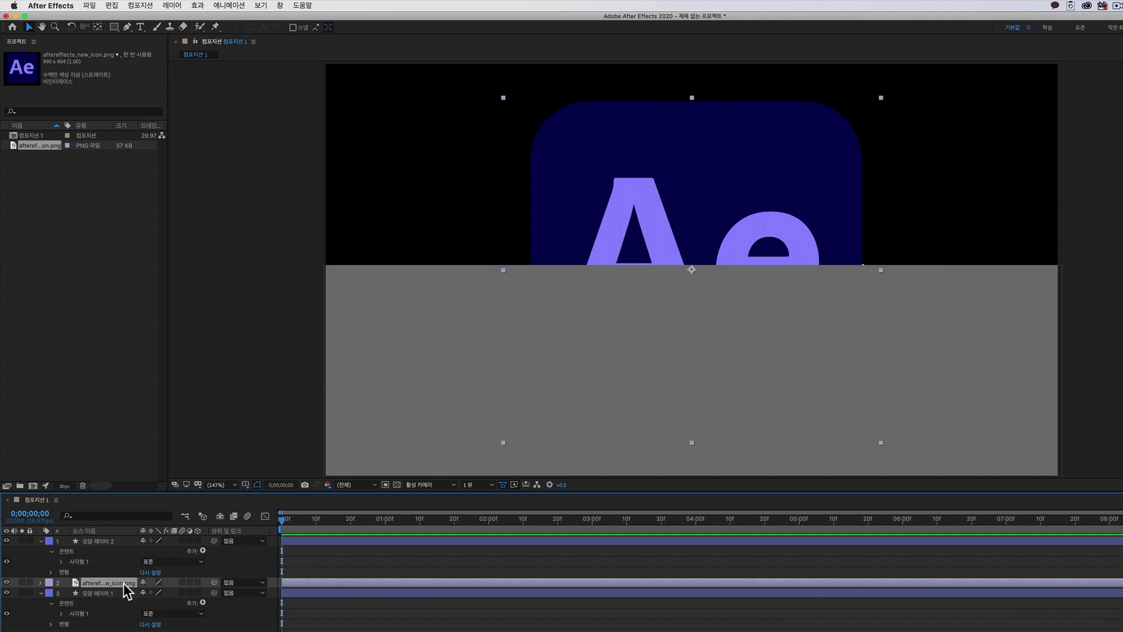
{"action": "key", "text": "p"}
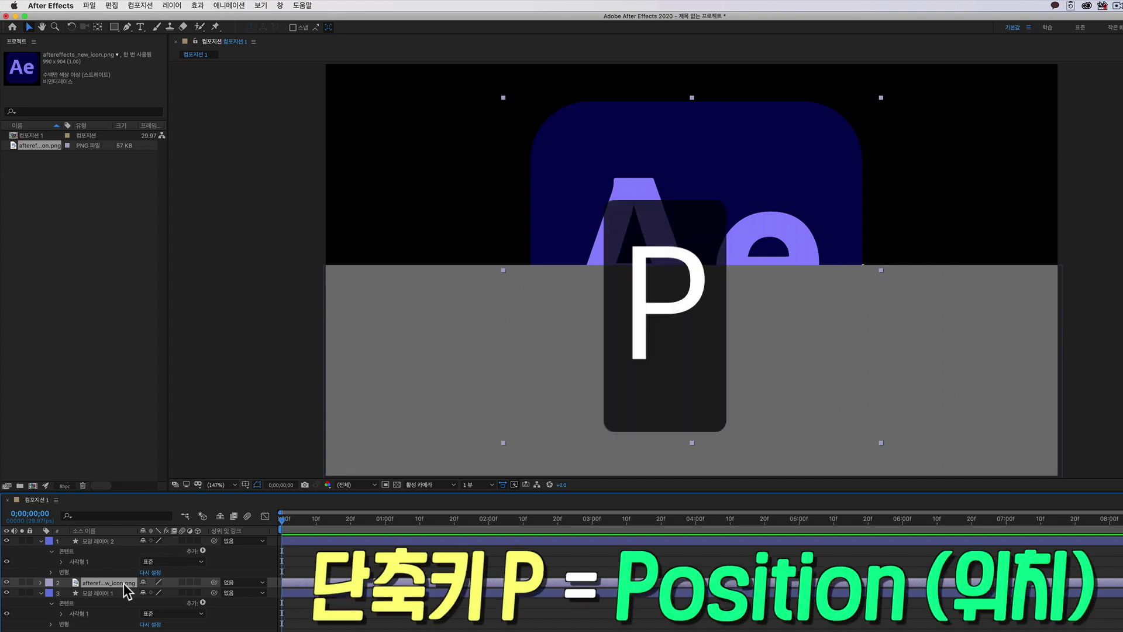
{"action": "left_click", "coordinate": [101, 593]}
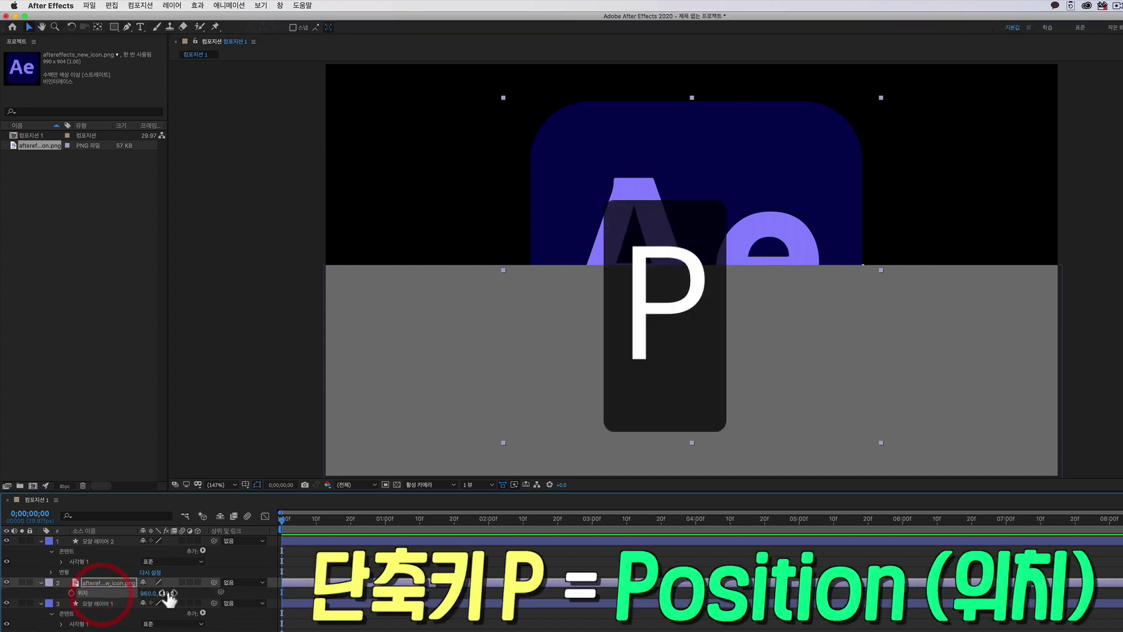
{"action": "mouse_move", "coordinate": [169, 593]}
{"action": "left_mouse_down"}
{"action": "mouse_move", "coordinate": [294, 601]}
{"action": "mouse_move", "coordinate": [91, 596]}
{"action": "mouse_move", "coordinate": [153, 603]}
{"action": "left_mouse_up"}
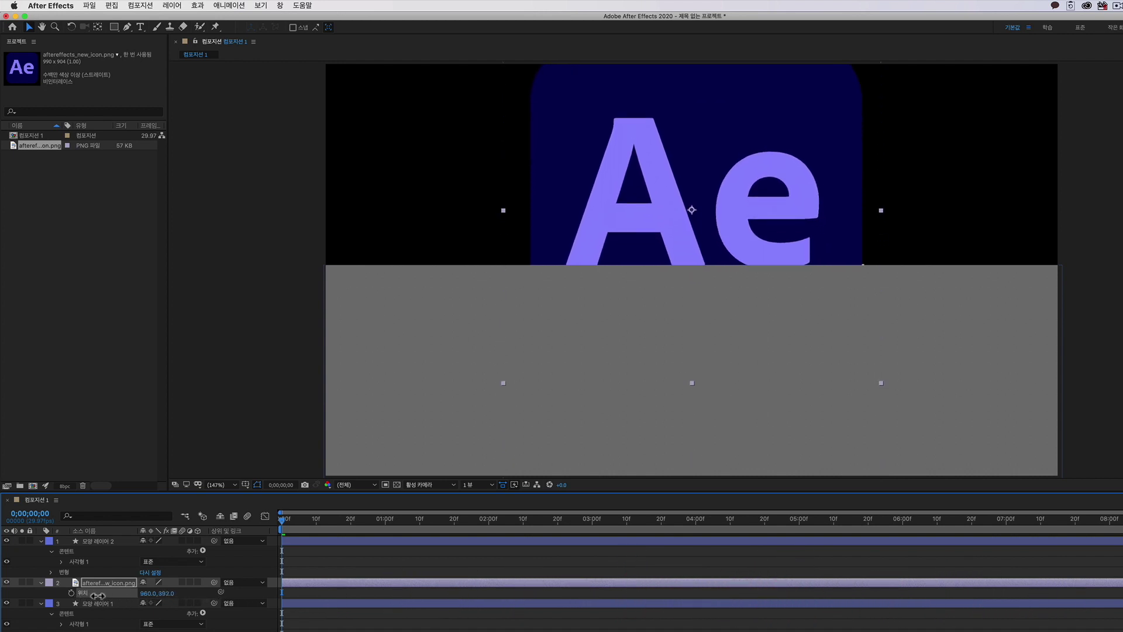
Step: Scale the Ae icon to 39%, set its Position to 960,498, and show the TrkMat column
{"action": "left_click", "coordinate": [103, 584]}
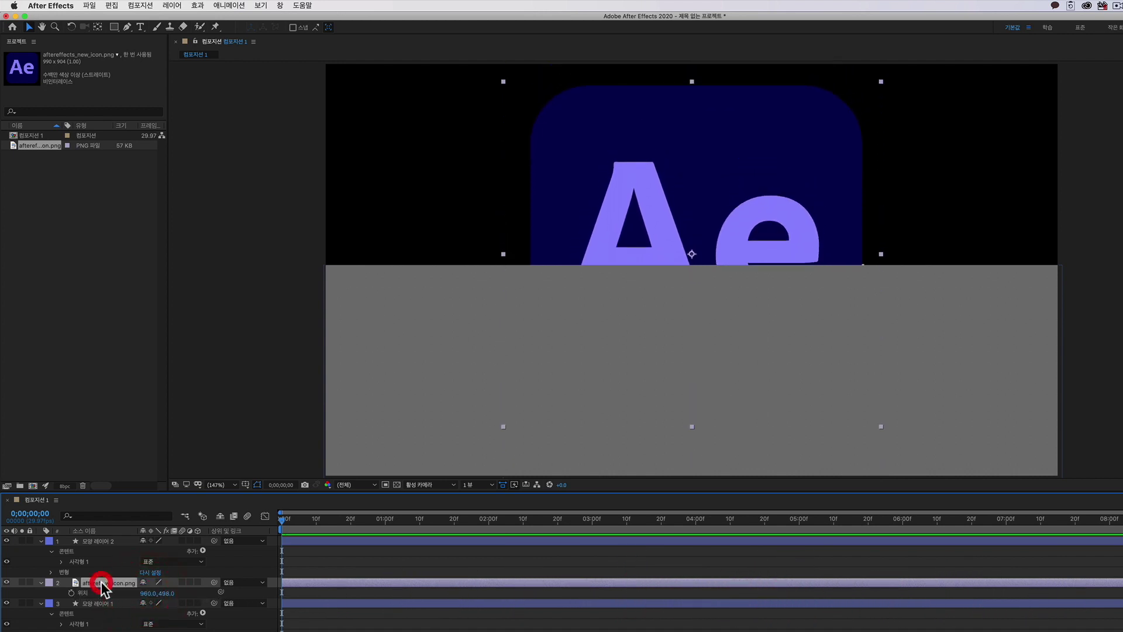
{"action": "key", "text": "s"}
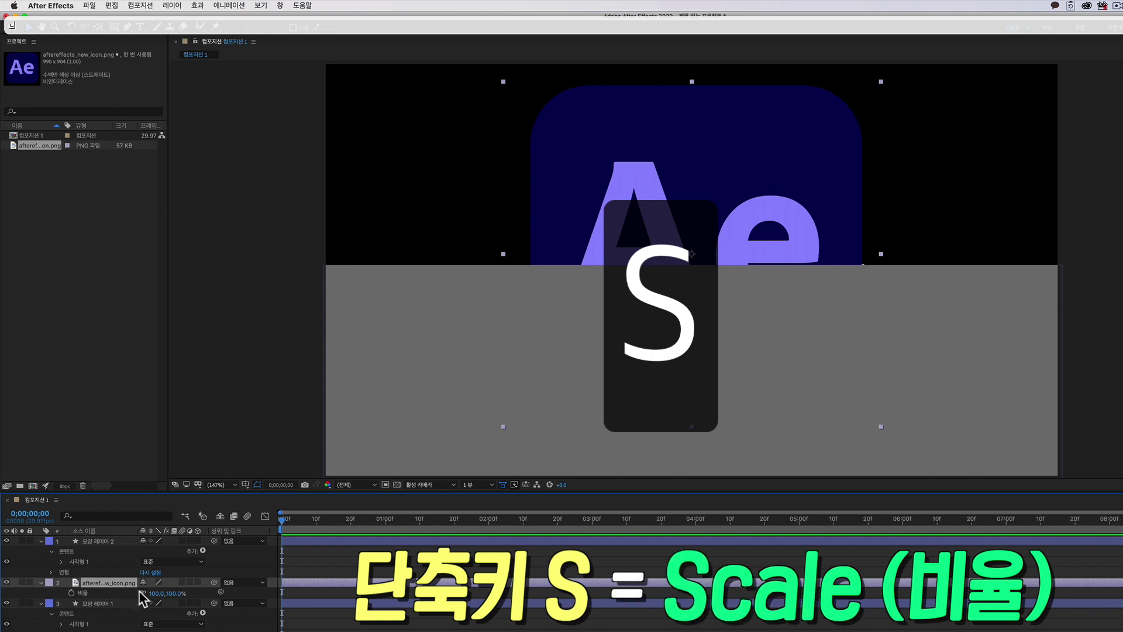
{"action": "left_click_drag", "start_coordinate": [155, 593], "coordinate": [127, 594]}
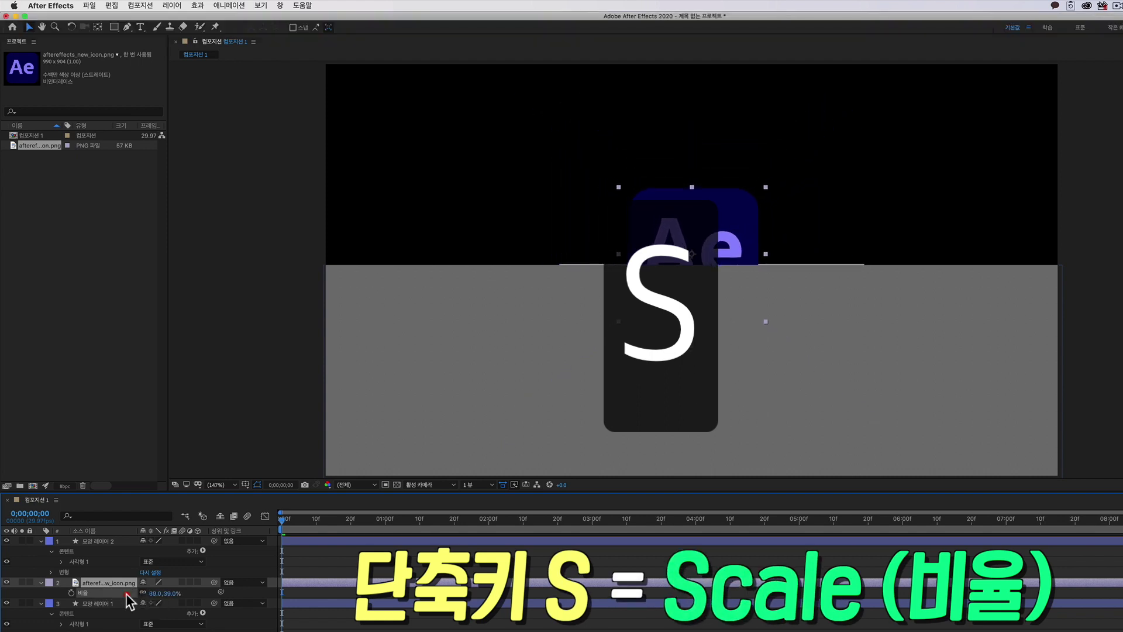
{"action": "left_click", "coordinate": [100, 584]}
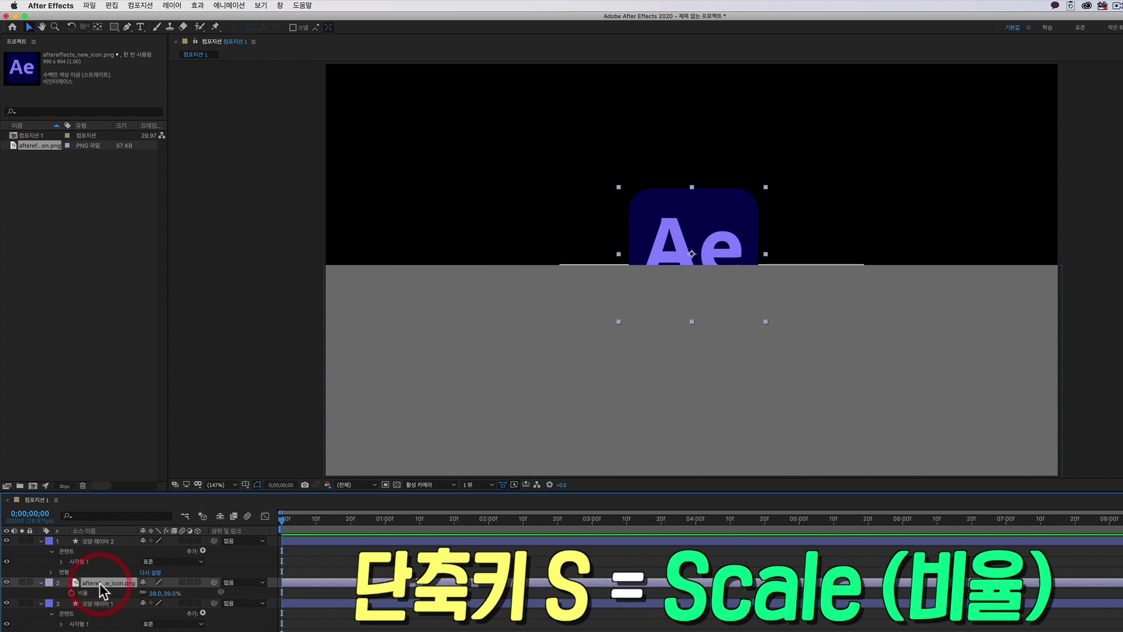
{"action": "key", "text": "p"}
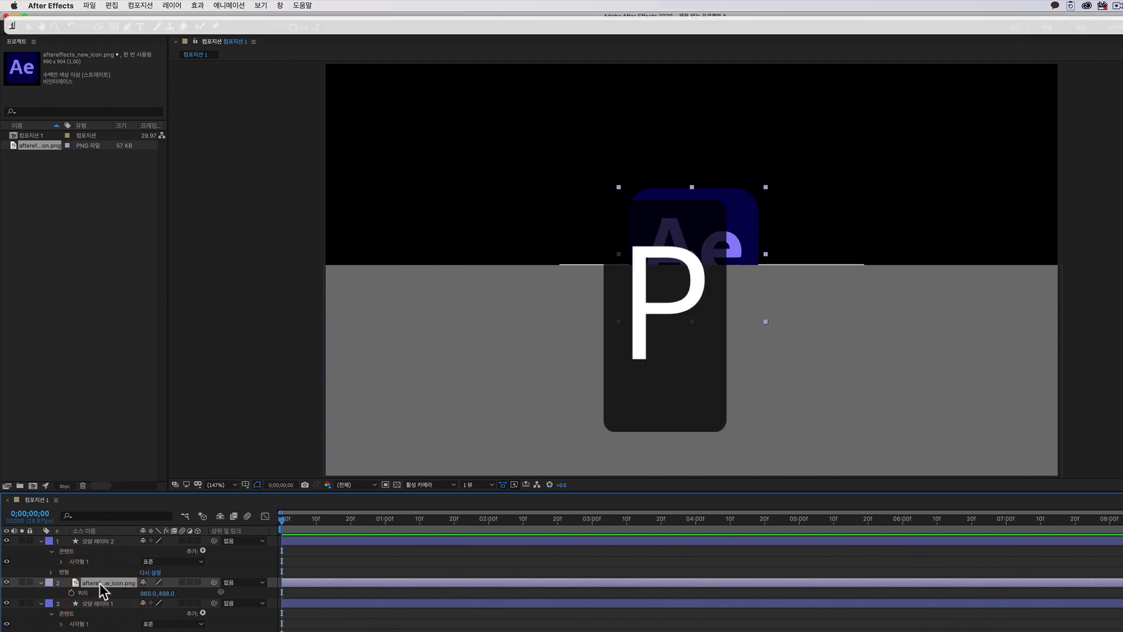
{"action": "left_click", "coordinate": [100, 586]}
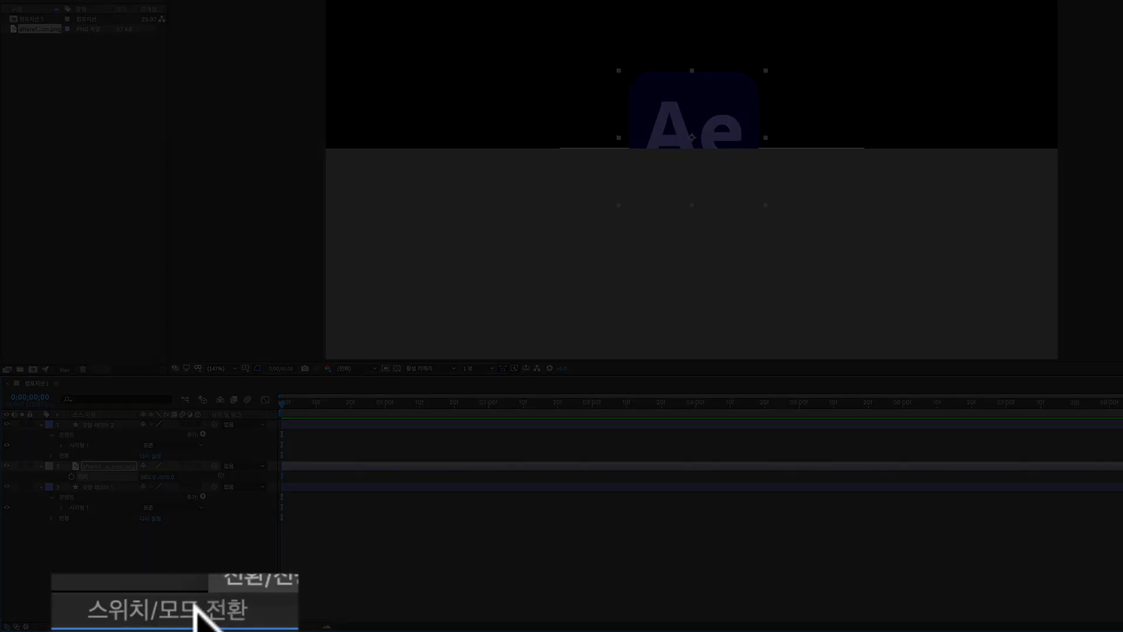
{"action": "left_click", "coordinate": [180, 626]}
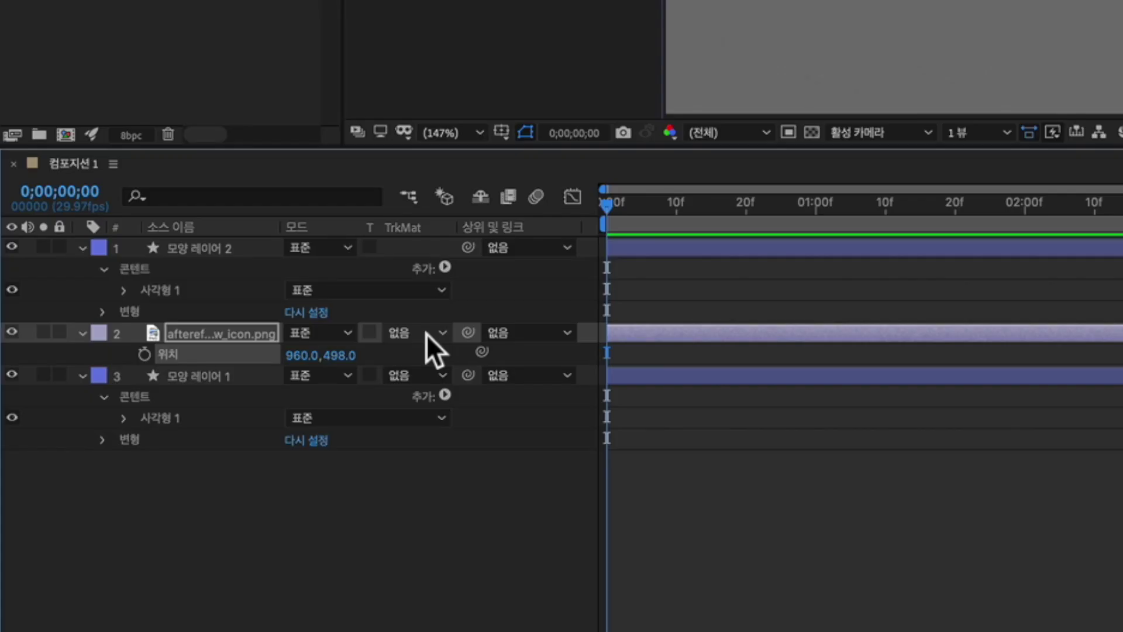
Step: Set the Ae icon layer's track matte to Alpha Matte "모양 레이어 2"
{"action": "left_click", "coordinate": [426, 333]}
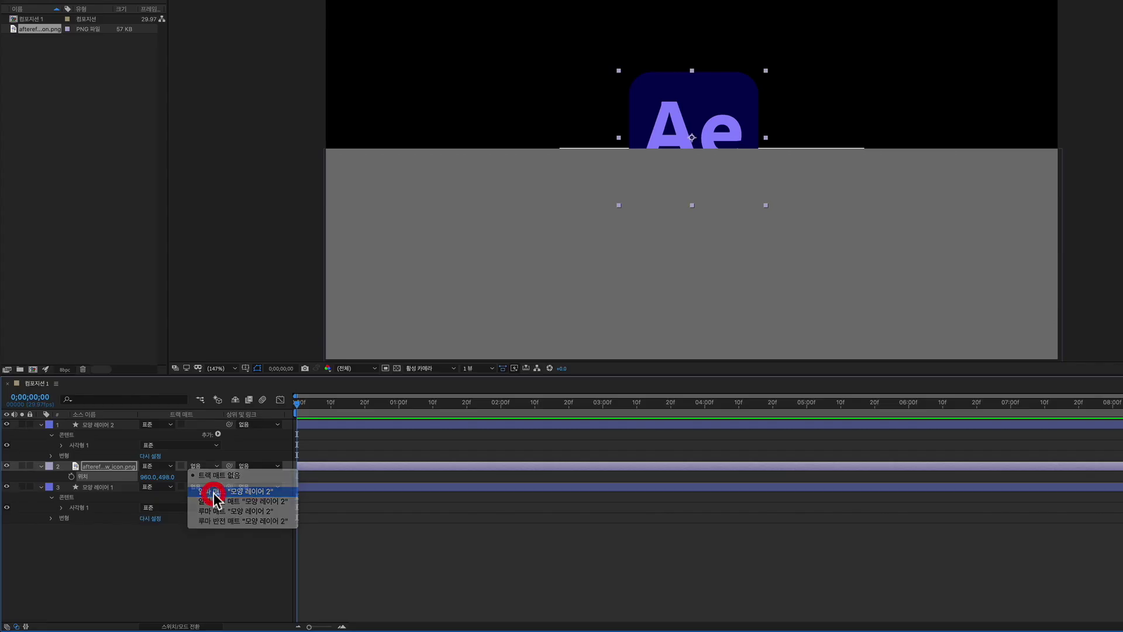
{"action": "left_click", "coordinate": [436, 387]}
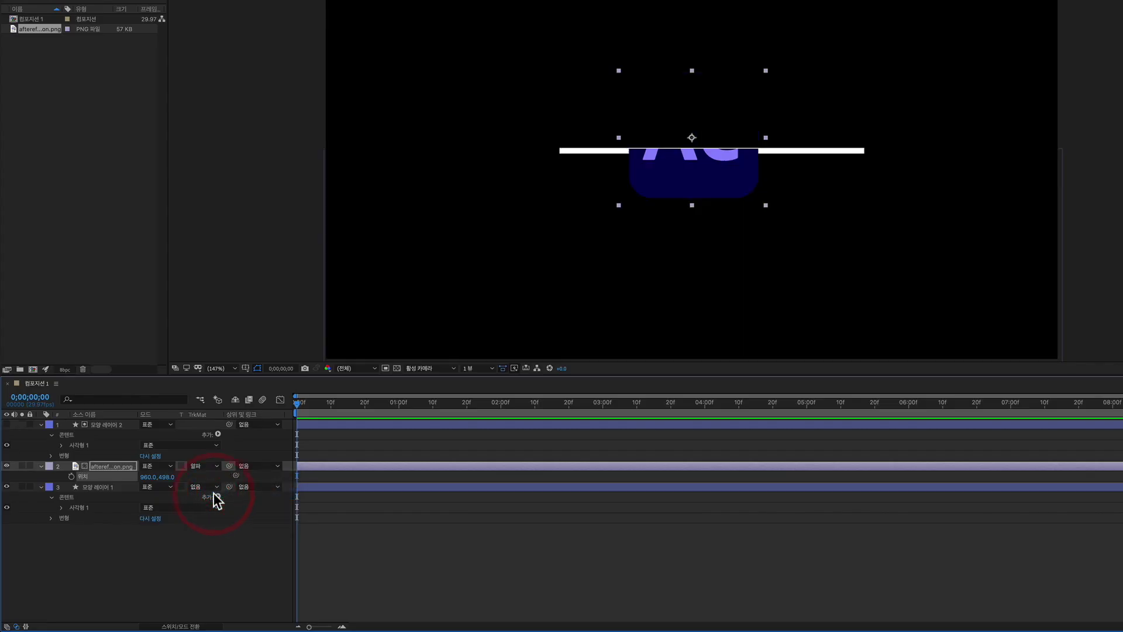
{"action": "left_click", "coordinate": [107, 423]}
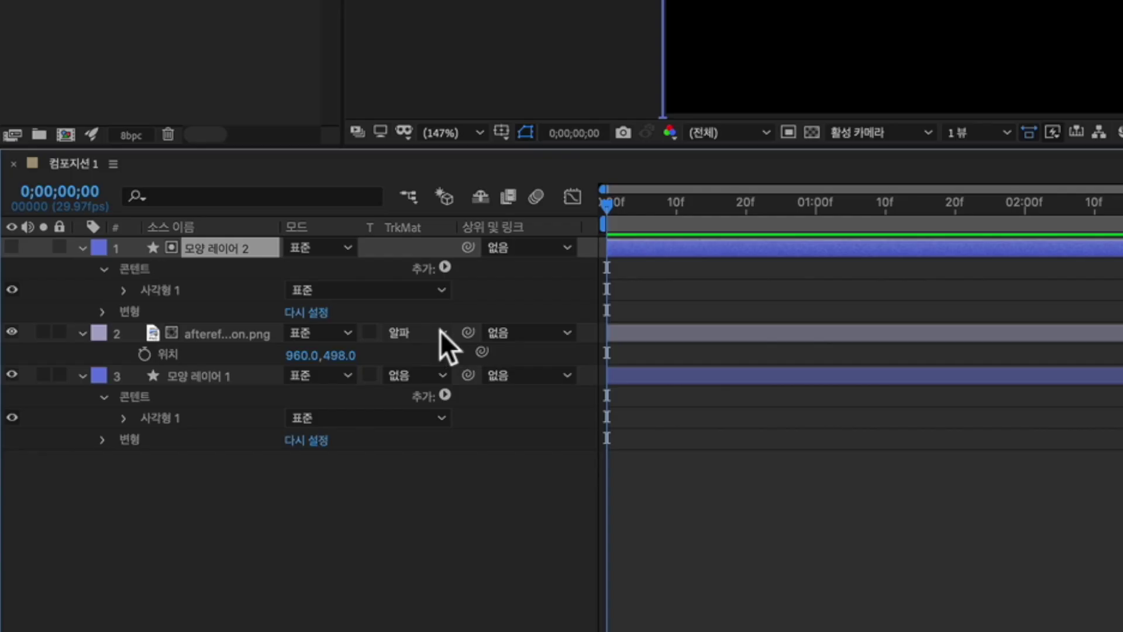
{"action": "left_click", "coordinate": [215, 465]}
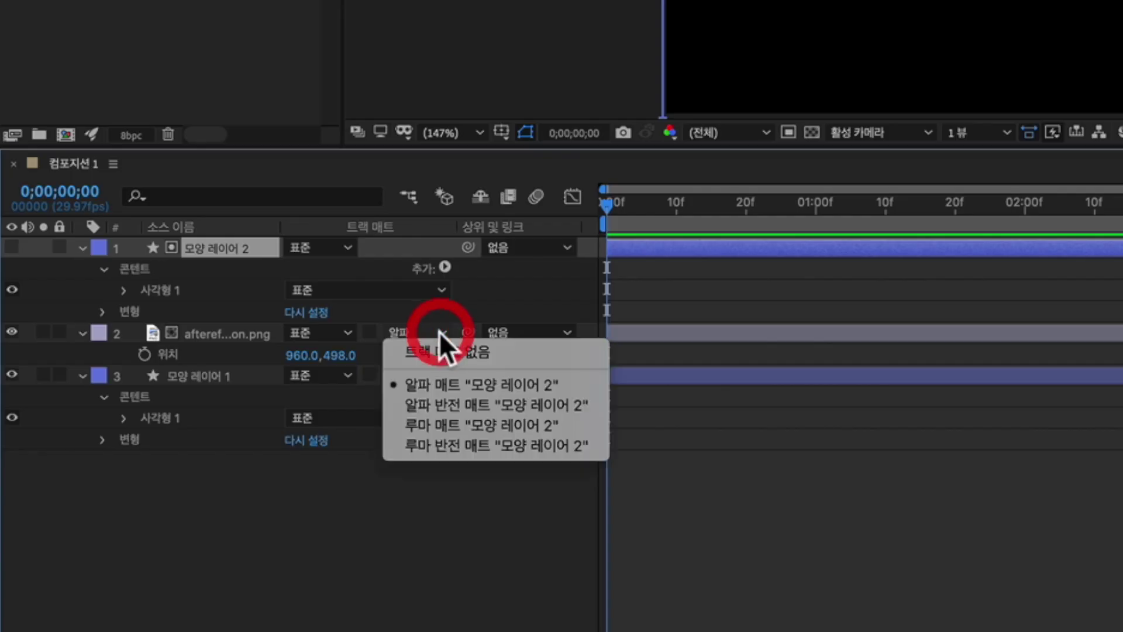
Step: Switch the icon's track matte to Alpha Inverted and zoom the viewer in
{"action": "left_click", "coordinate": [434, 408]}
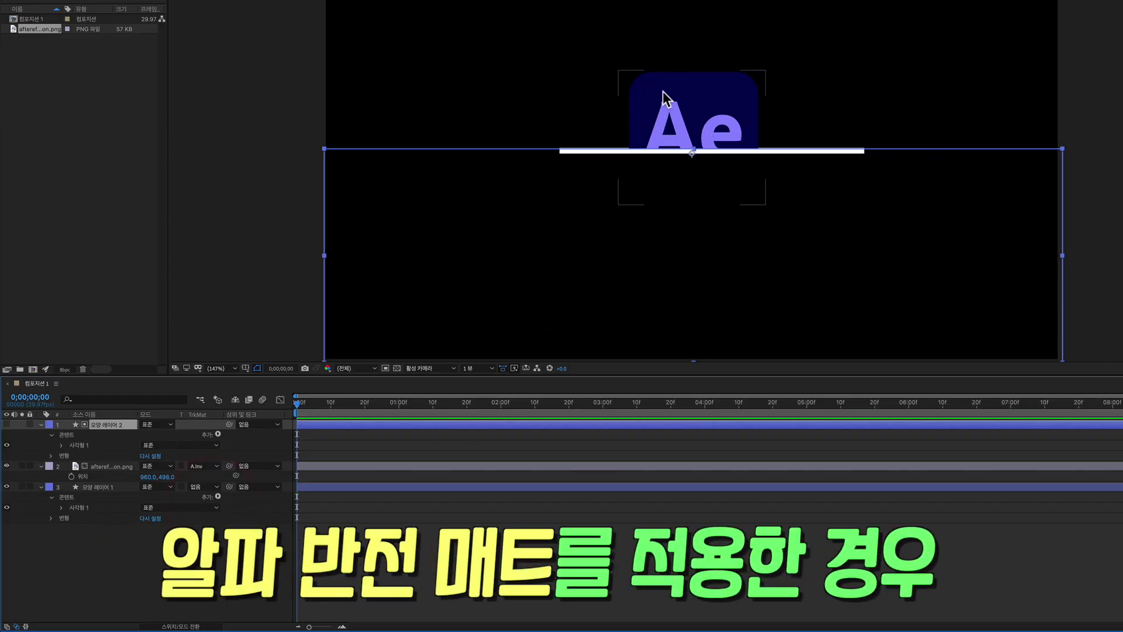
{"action": "left_click", "coordinate": [1109, 143]}
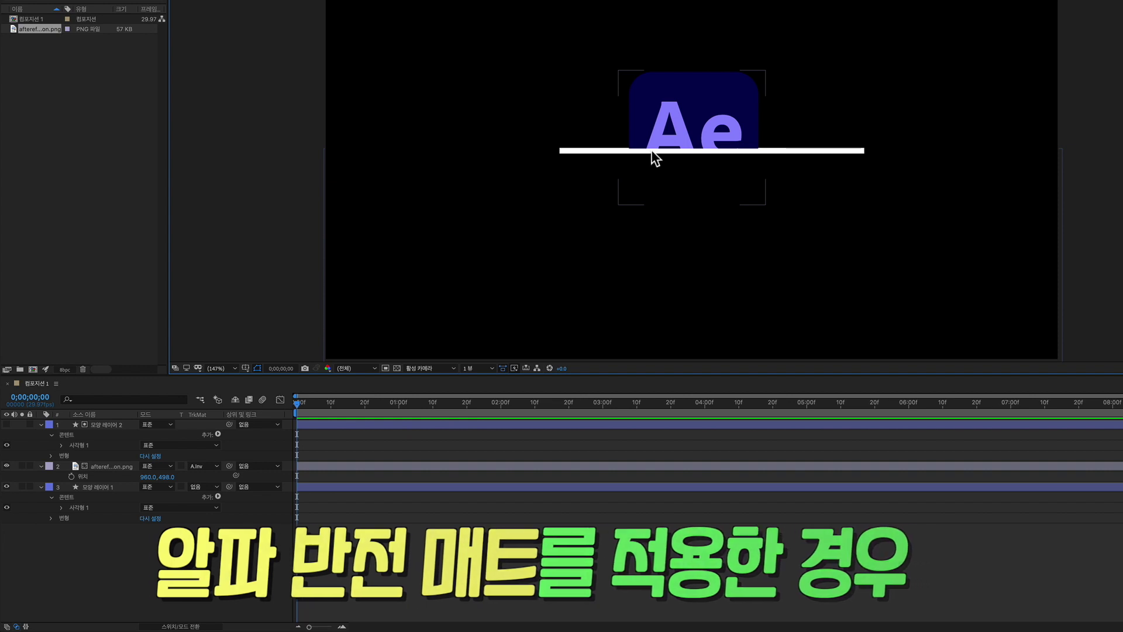
{"action": "scroll", "coordinate": [652, 150], "scroll_direction": "up", "scroll_amount": 3}
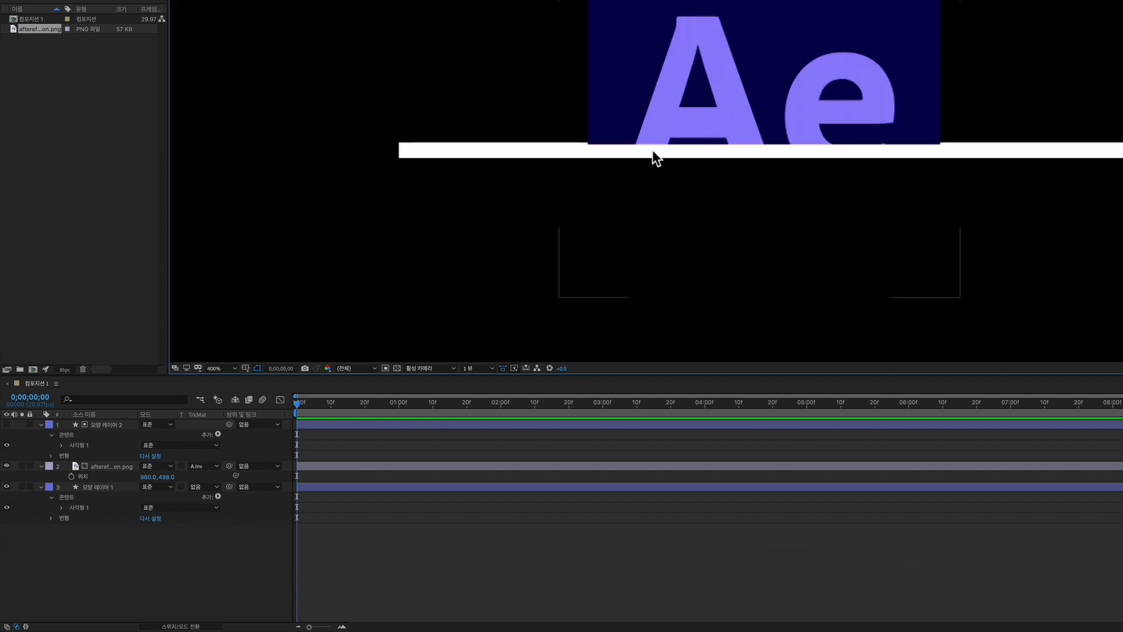
{"action": "scroll", "coordinate": [651, 150], "scroll_direction": "up", "scroll_amount": 2}
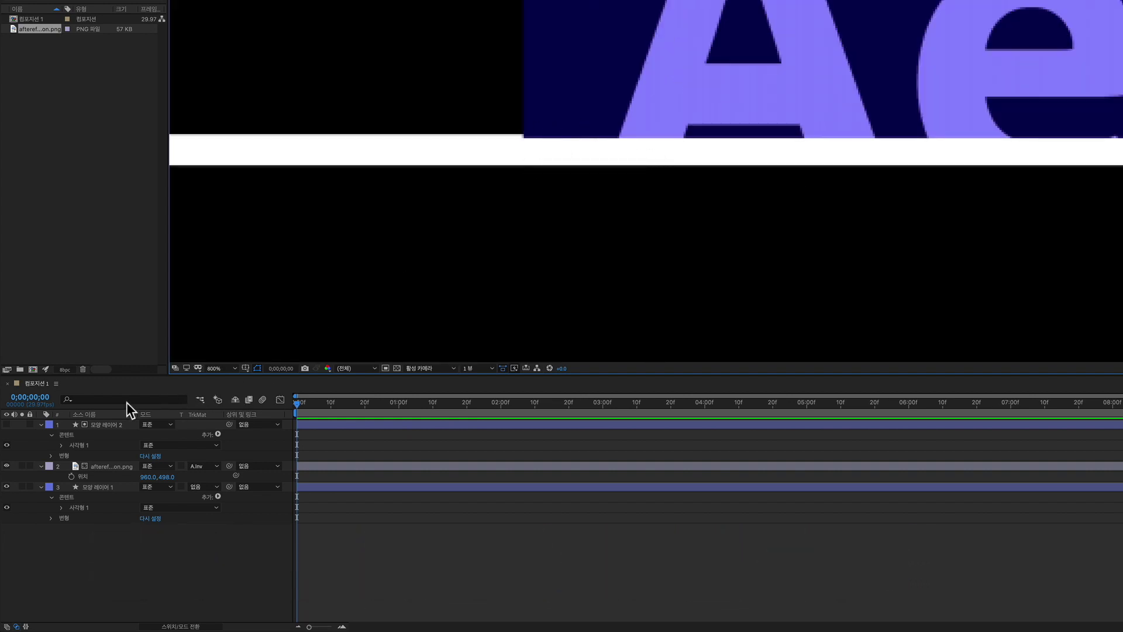
Step: Nudge the white line shape layer up slightly, then fit the composition in the viewer
{"action": "left_click", "coordinate": [115, 423]}
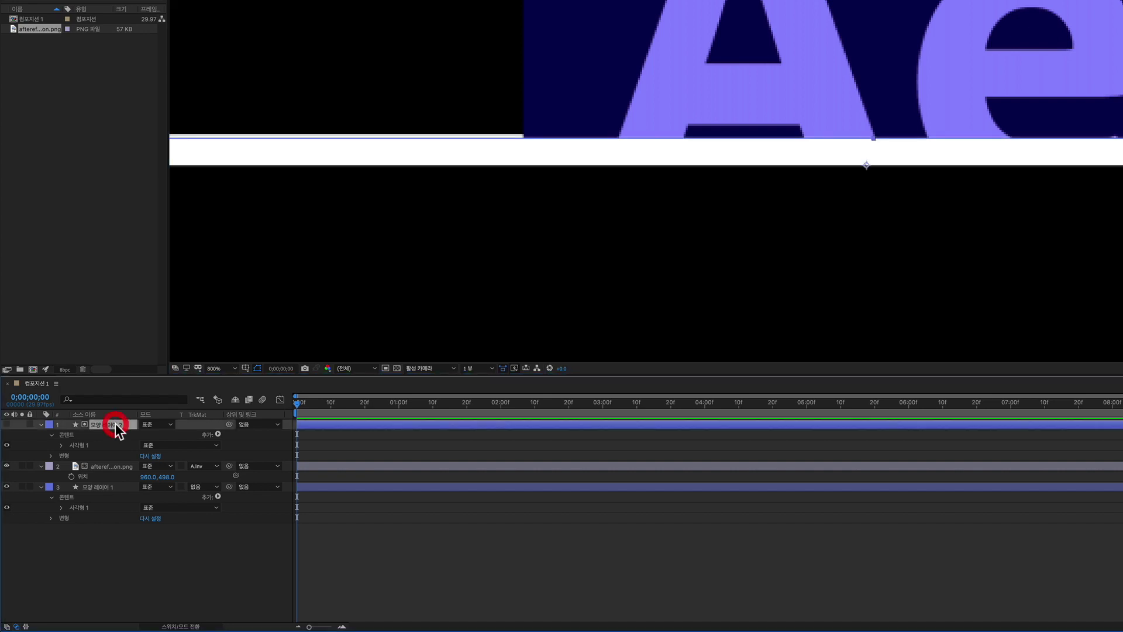
{"action": "left_click_drag", "start_coordinate": [693, 270], "coordinate": [695, 258]}
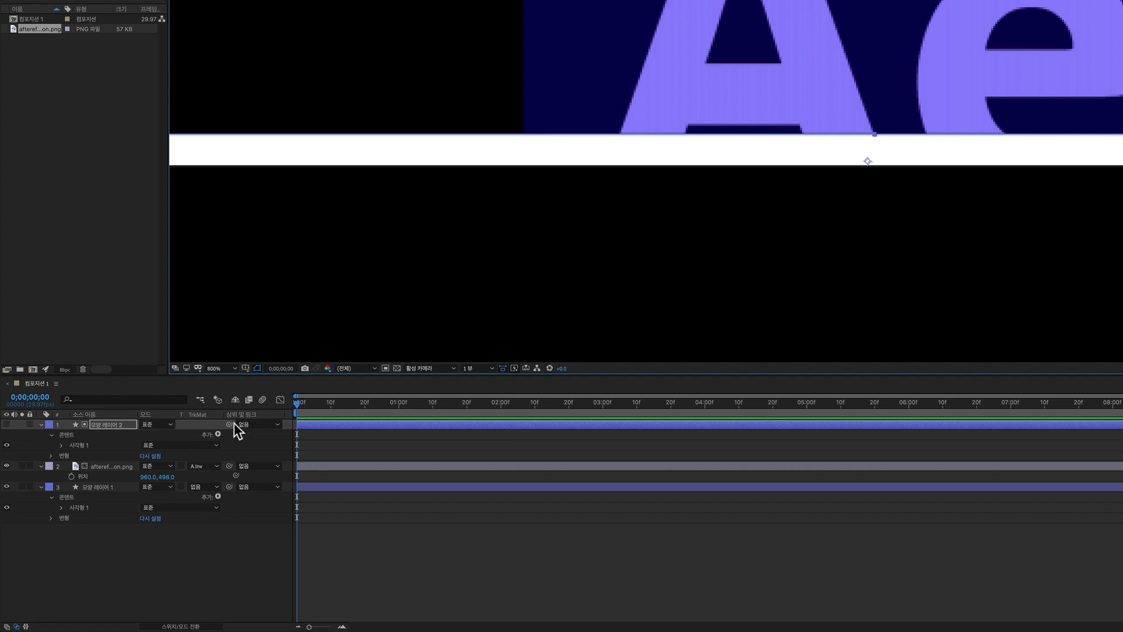
{"action": "left_click", "coordinate": [226, 368]}
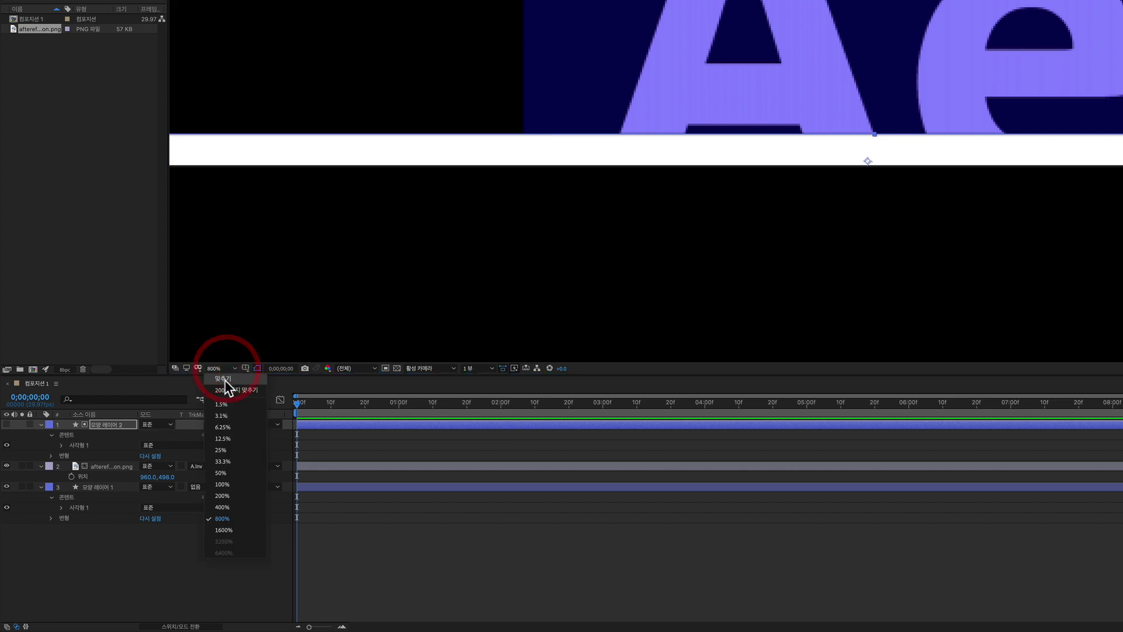
{"action": "left_click", "coordinate": [225, 380]}
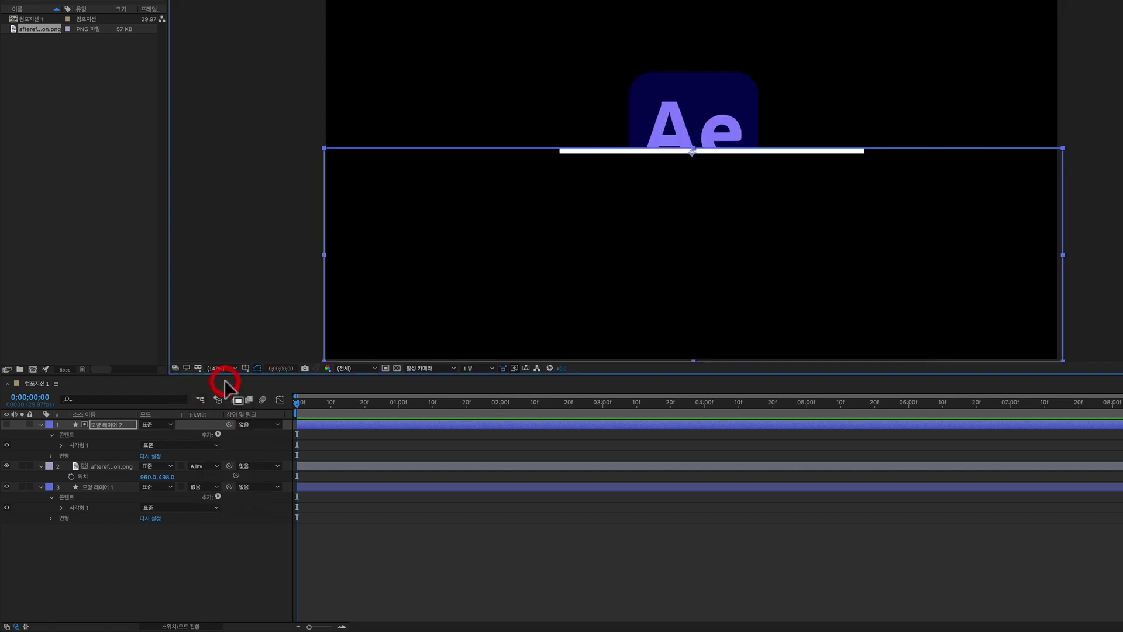
Step: Move the Ae logo down to Y 706 and set a Position keyframe at frame 0
{"action": "left_click", "coordinate": [285, 299]}
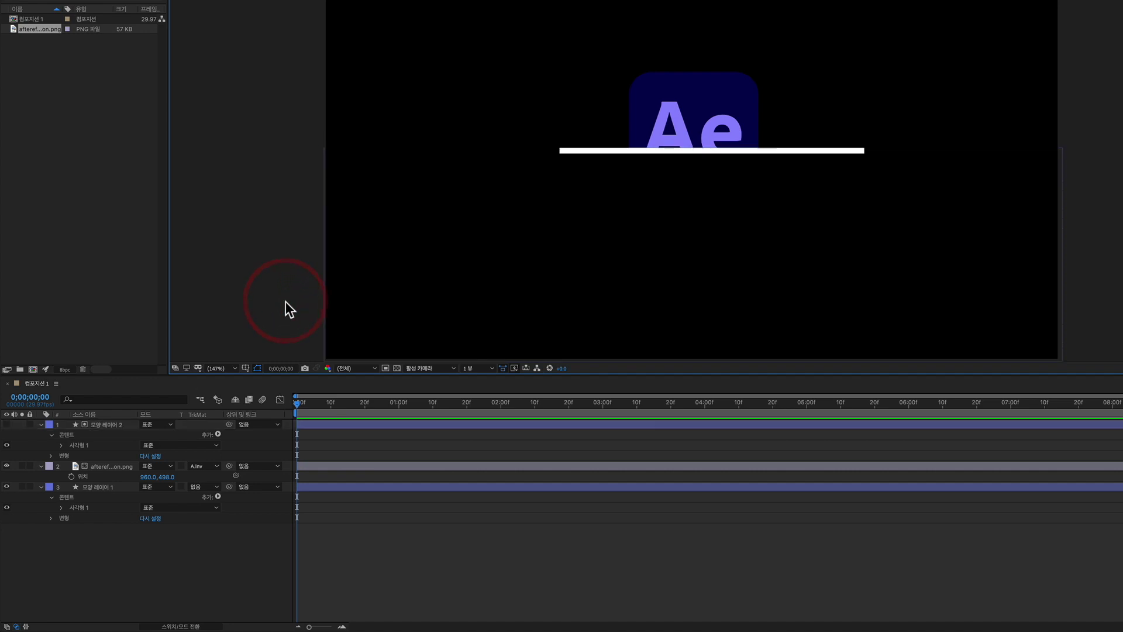
{"action": "left_click", "coordinate": [113, 467]}
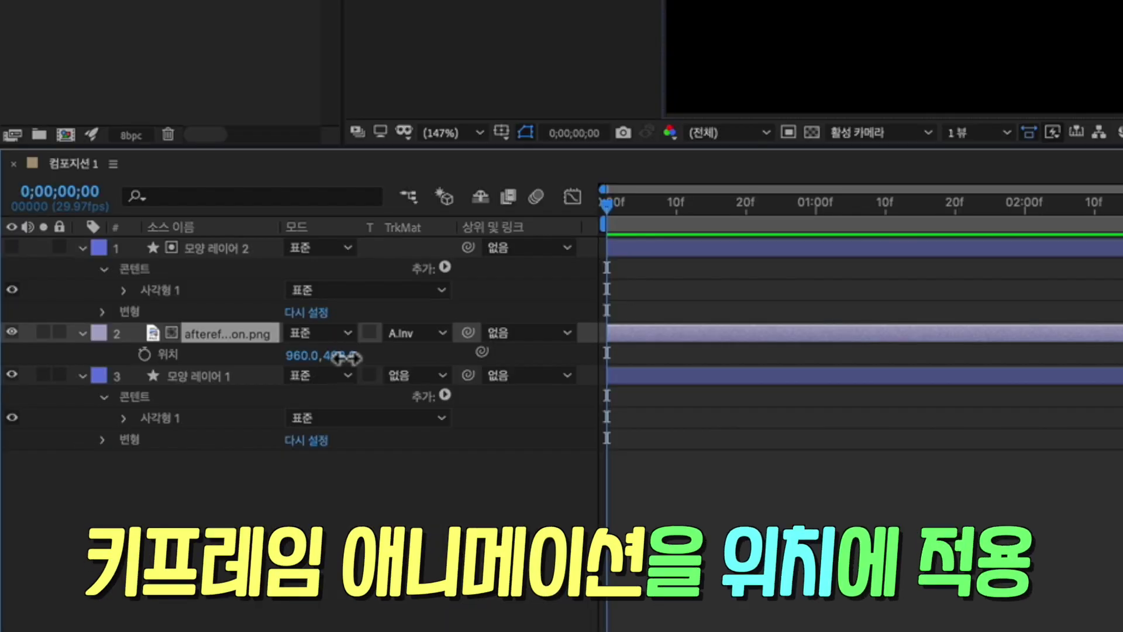
{"action": "left_click_drag", "start_coordinate": [171, 477], "coordinate": [225, 480]}
{"action": "left_click_drag", "start_coordinate": [461, 363], "coordinate": [272, 485]}
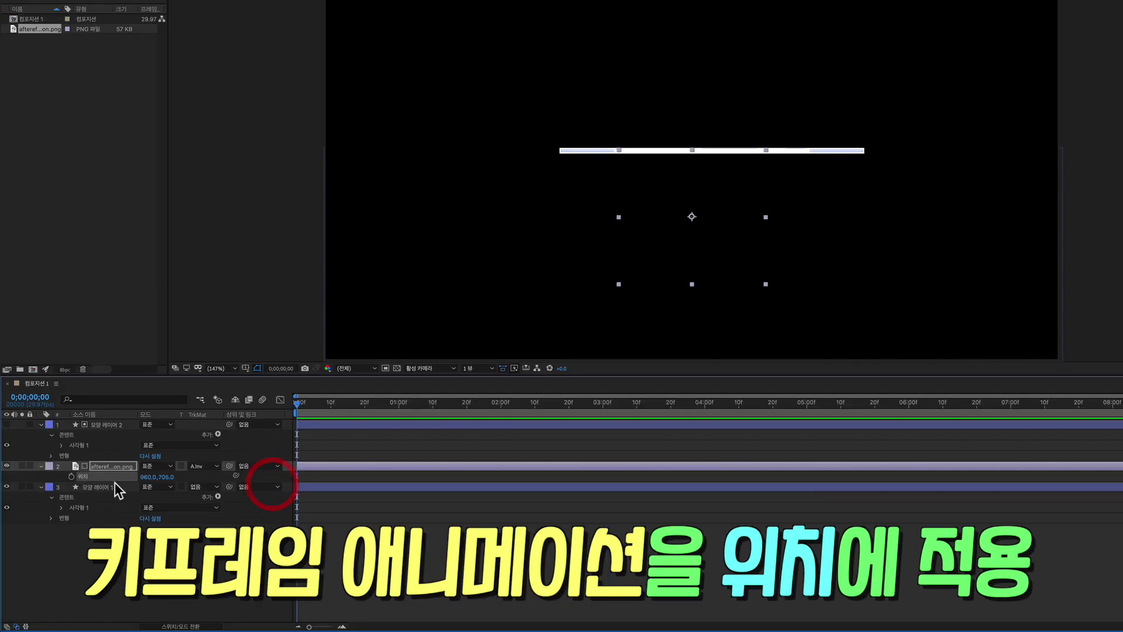
{"action": "left_click", "coordinate": [71, 476]}
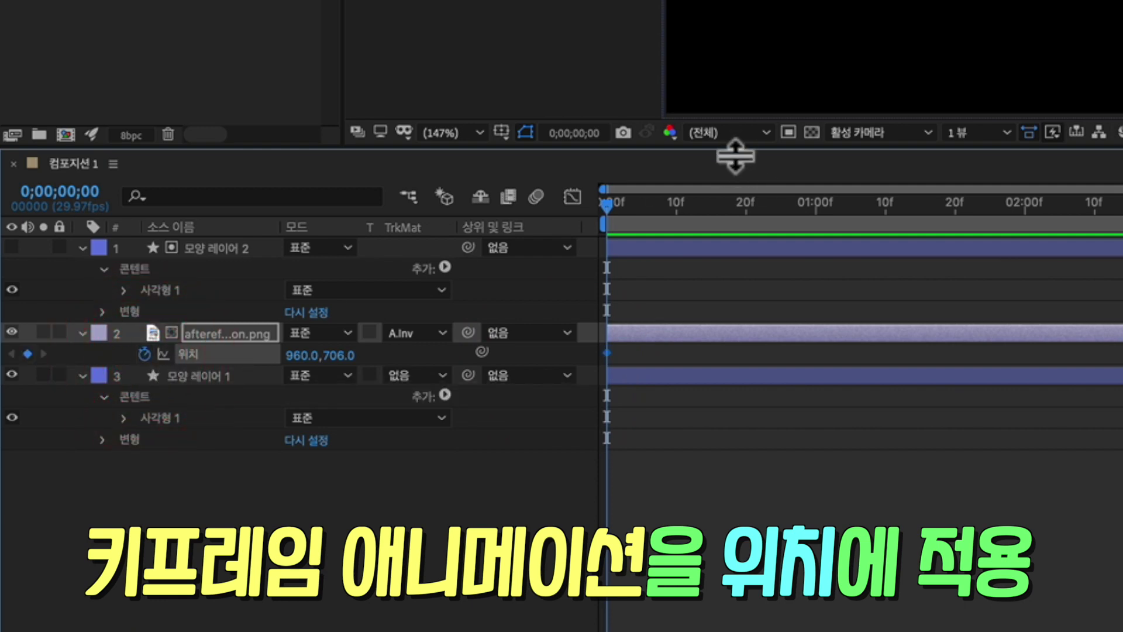
Step: At frame 20 raise the logo to about Y 363, preview, and select both keyframes
{"action": "left_click", "coordinate": [746, 205]}
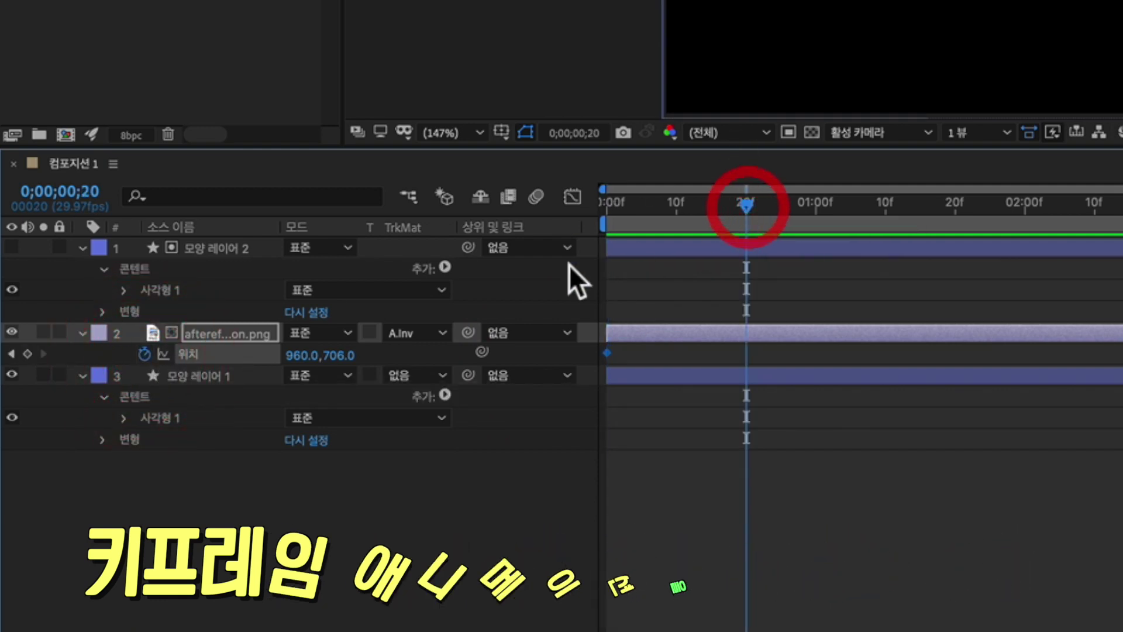
{"action": "left_click_drag", "start_coordinate": [351, 358], "coordinate": [17, 312]}
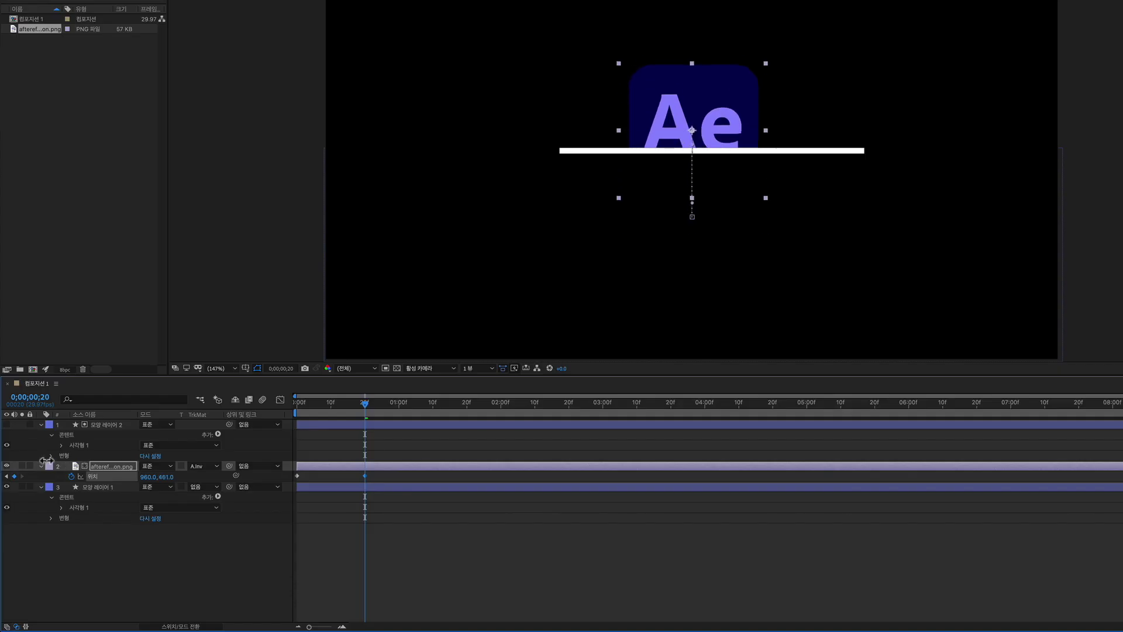
{"action": "left_click_drag", "start_coordinate": [10, 456], "coordinate": [7, 455]}
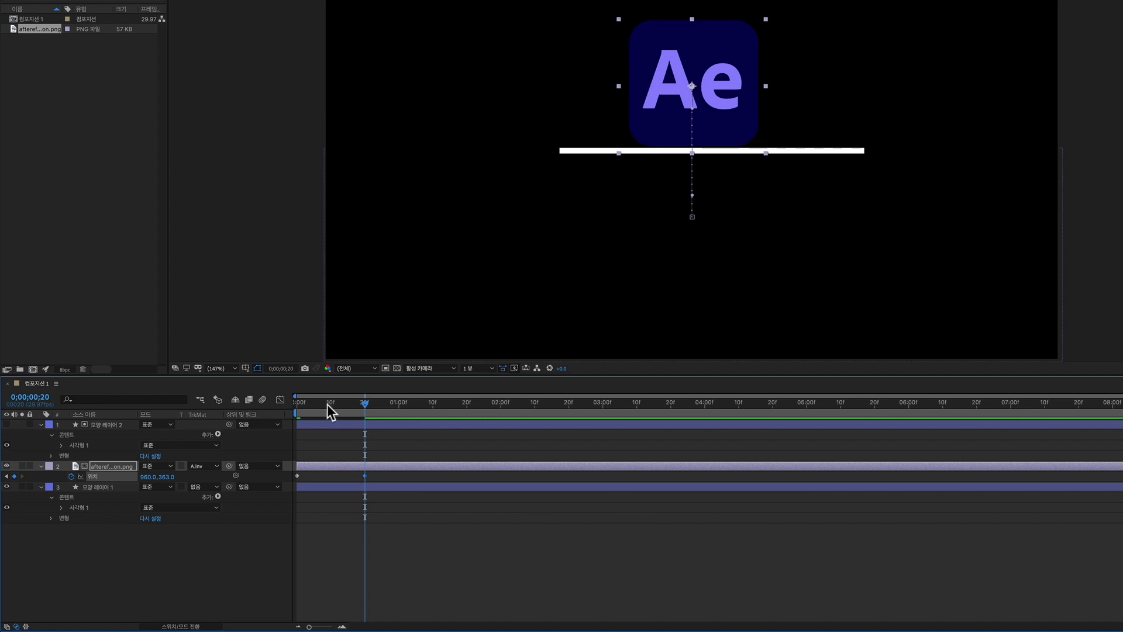
{"action": "left_click", "coordinate": [278, 403]}
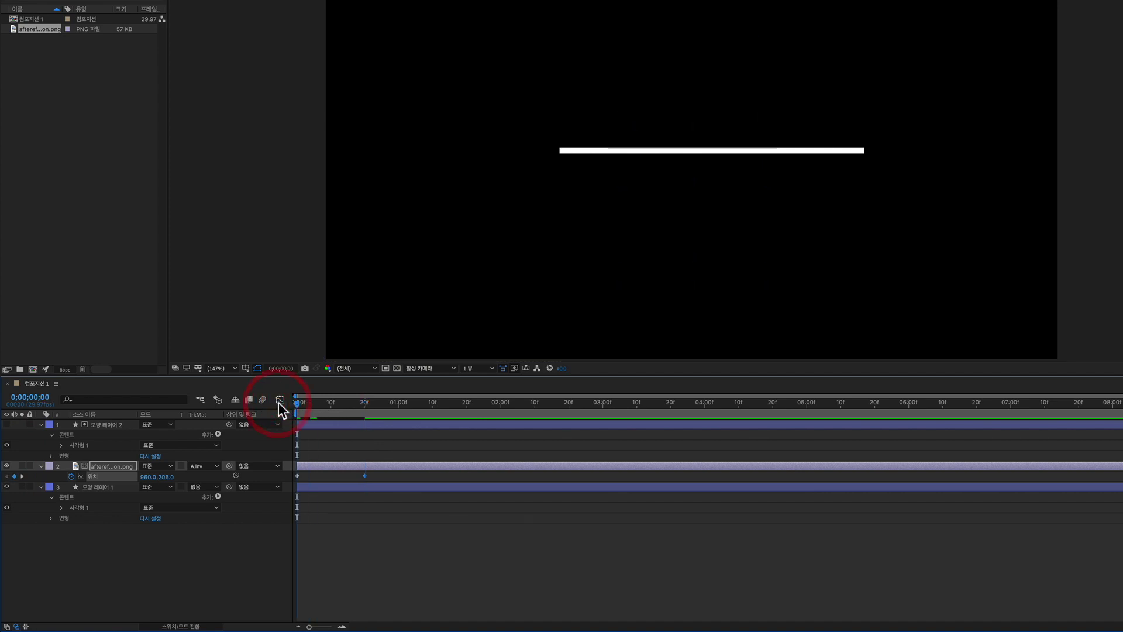
{"action": "key", "text": "space"}
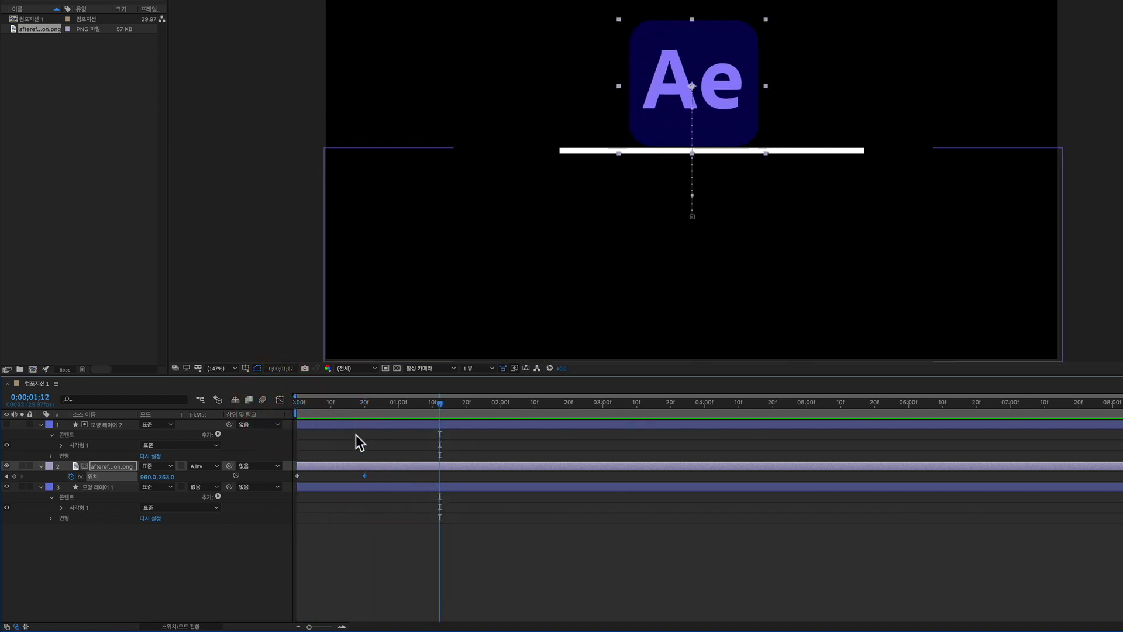
{"action": "left_click_drag", "start_coordinate": [377, 475], "coordinate": [291, 473]}
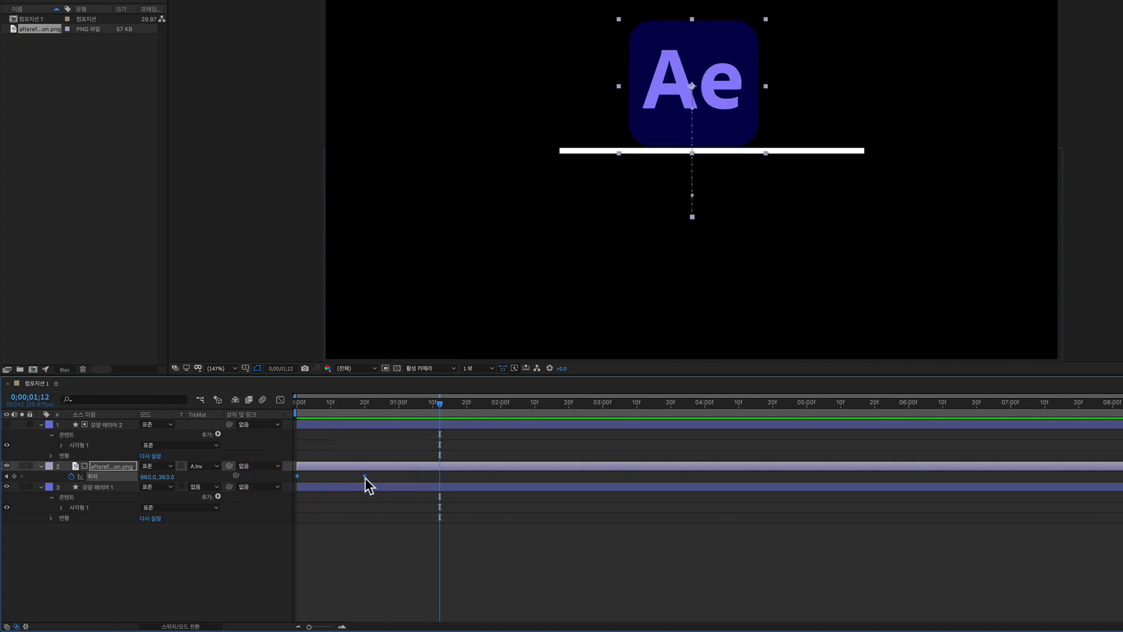
Step: Apply Easy Ease to both selected Position keyframes
{"action": "right_click", "coordinate": [365, 476]}
{"action": "mouse_move", "coordinate": [431, 599]}
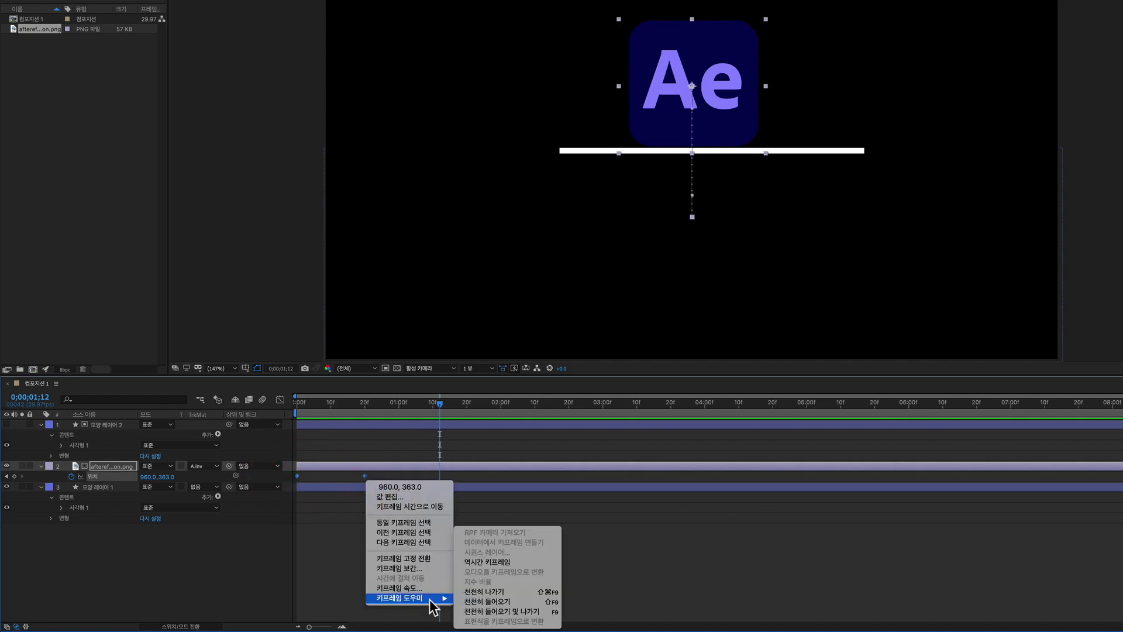
{"action": "left_click", "coordinate": [503, 611]}
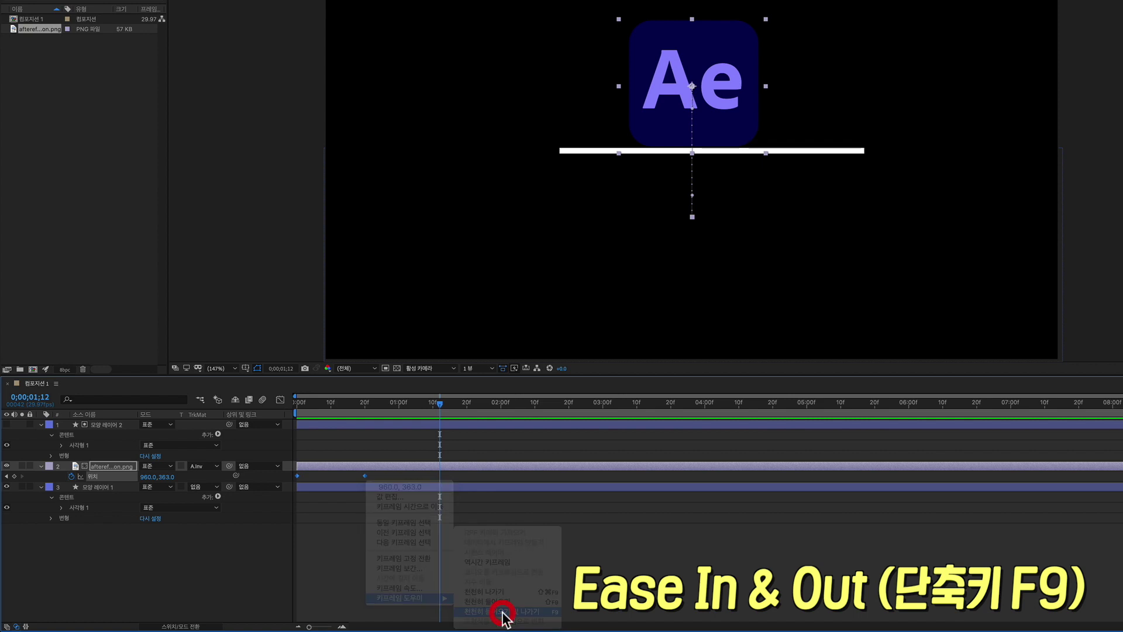
Step: Preview the eased logo rise from the start, then review the logo's track matte options
{"action": "key", "text": "Home"}
{"action": "key", "text": "space"}
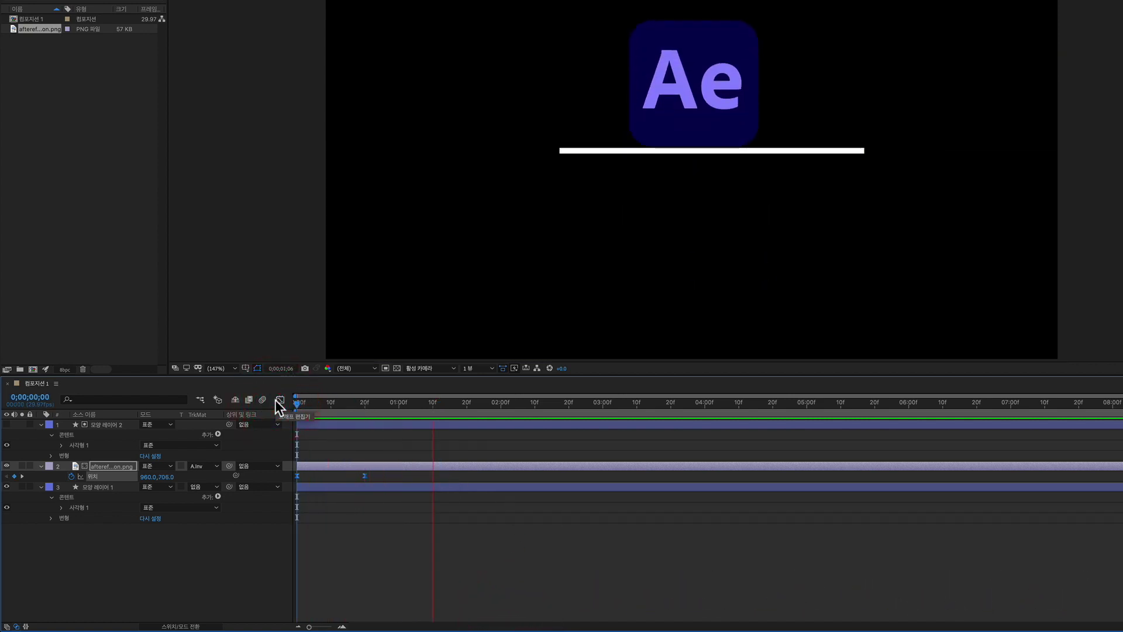
{"action": "key", "text": "space"}
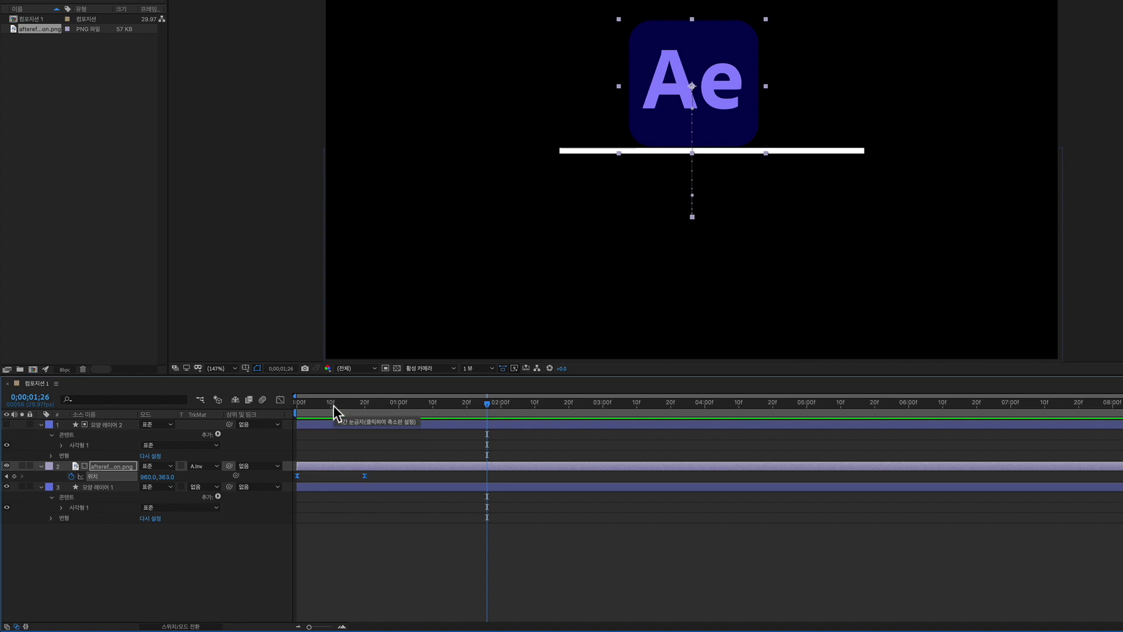
{"action": "left_click", "coordinate": [111, 548]}
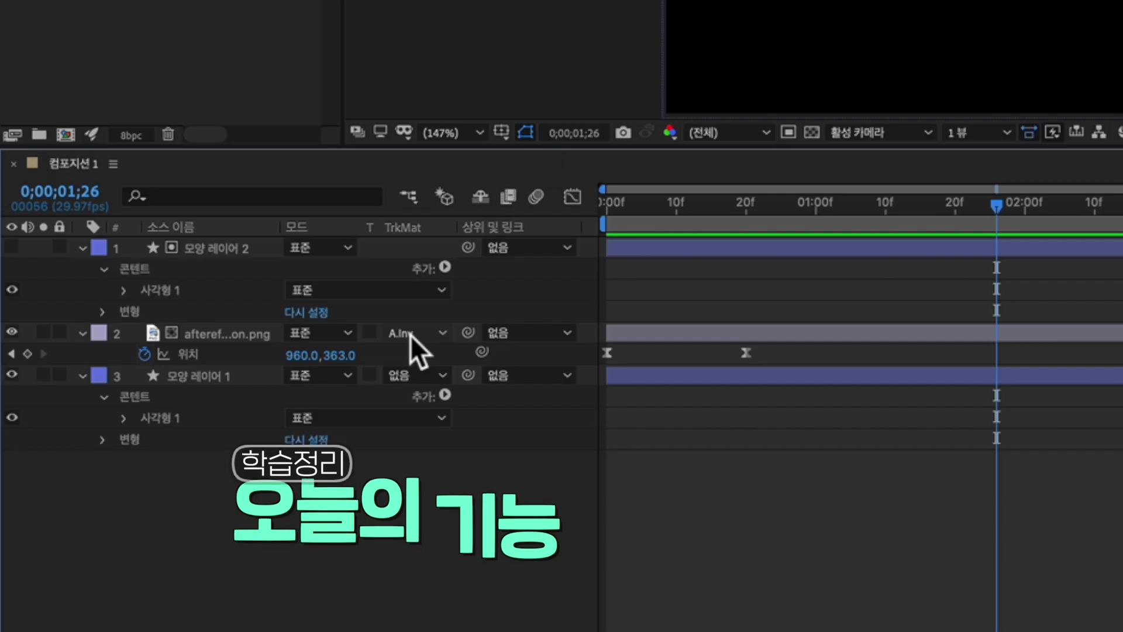
{"action": "left_click", "coordinate": [206, 466]}
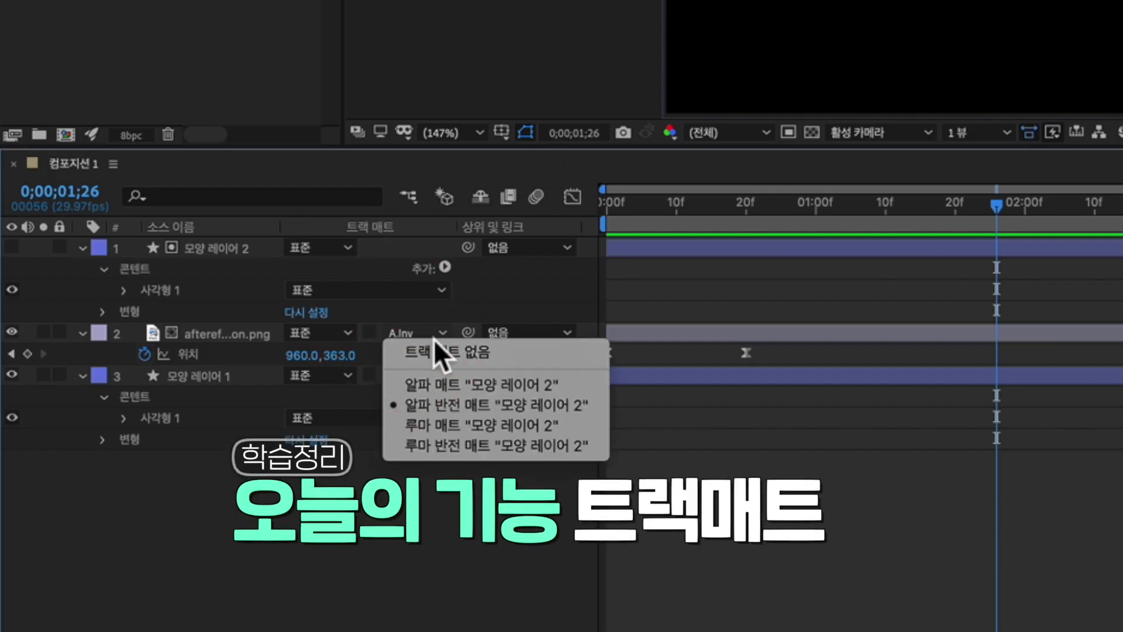